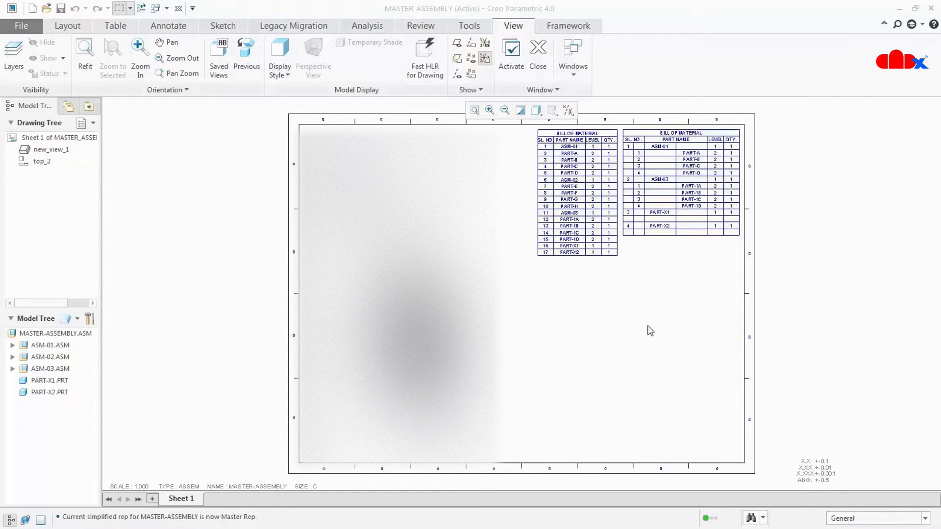
# Examine both bill of material tables on the drawing sheet and the components of ASM-01 in the model tree.
pyautogui.scroll(-4, 669, 267)
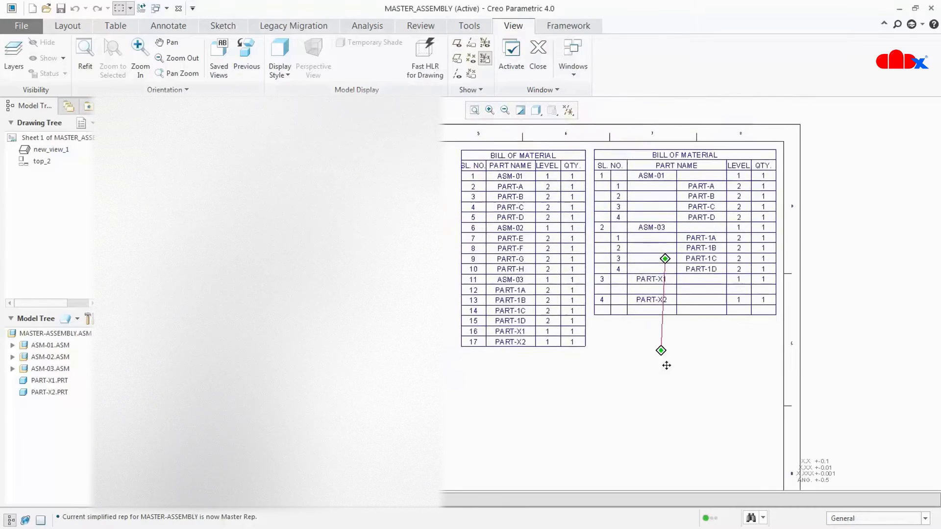
pyautogui.scroll(-2, 657, 407)
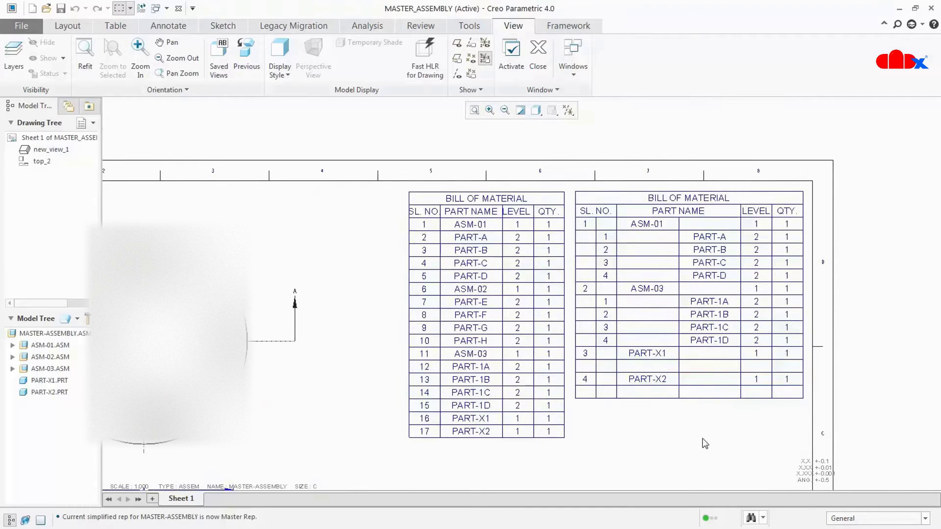
pyautogui.click(425, 204)
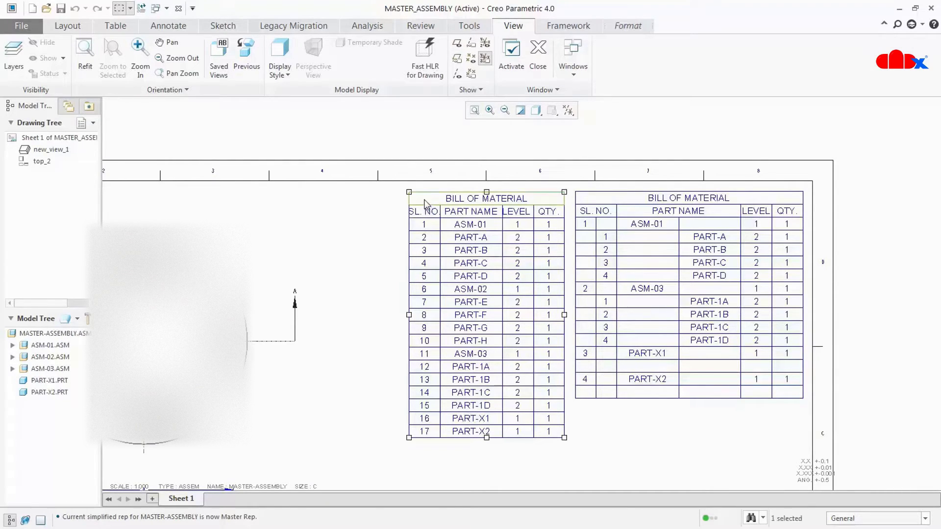
pyautogui.click(602, 198)
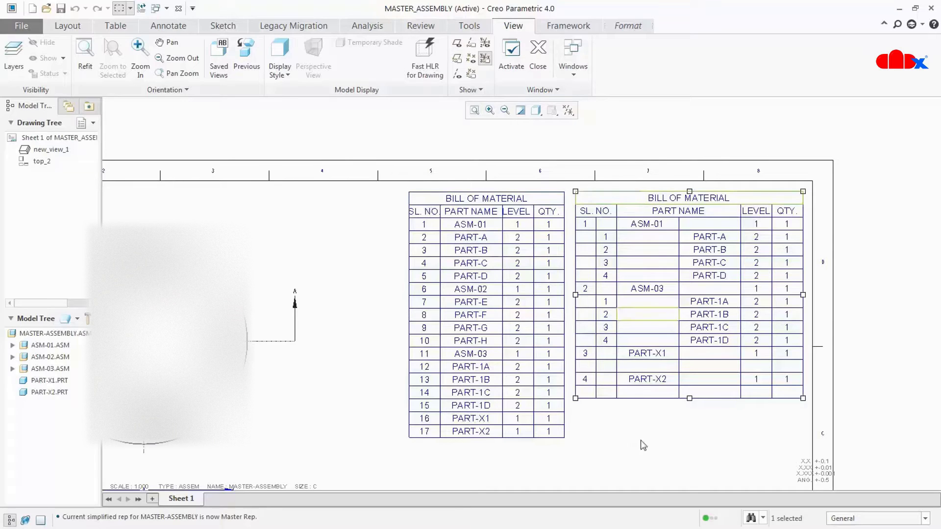
pyautogui.click(648, 457)
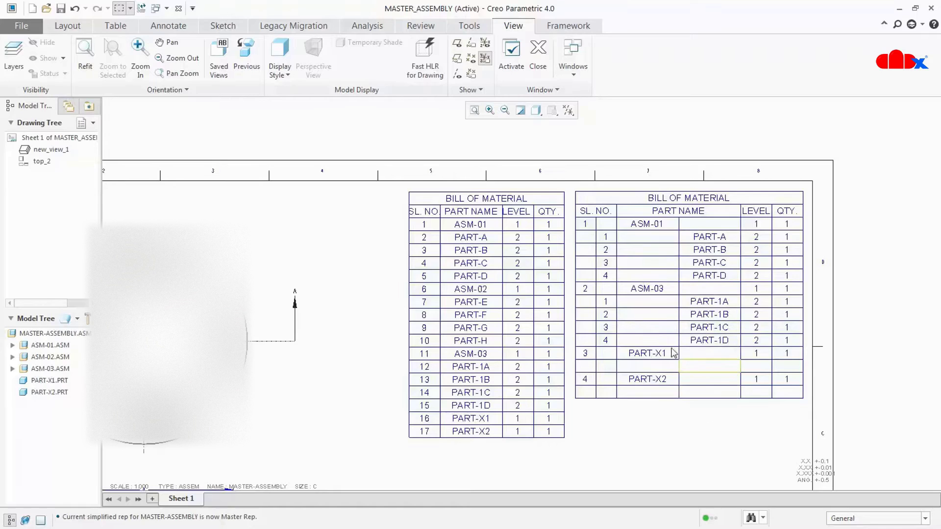
pyautogui.click(13, 346)
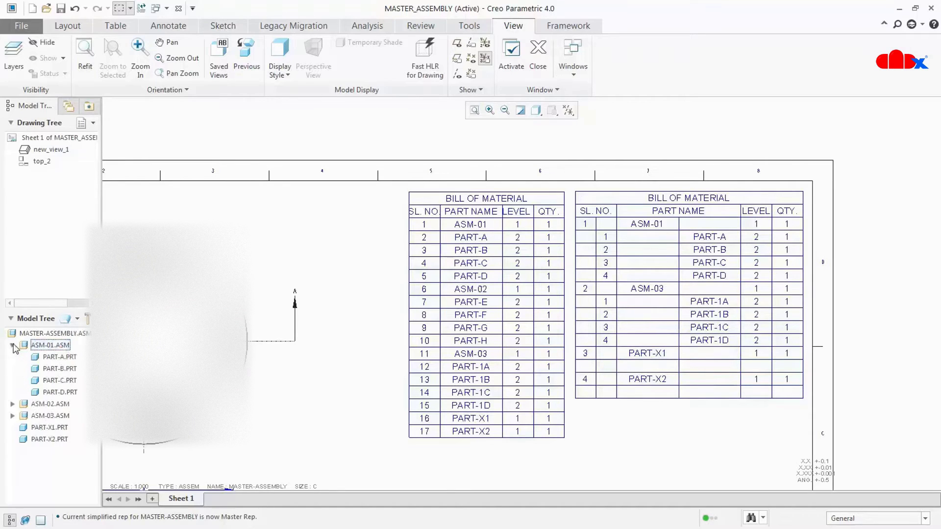
pyautogui.click(13, 346)
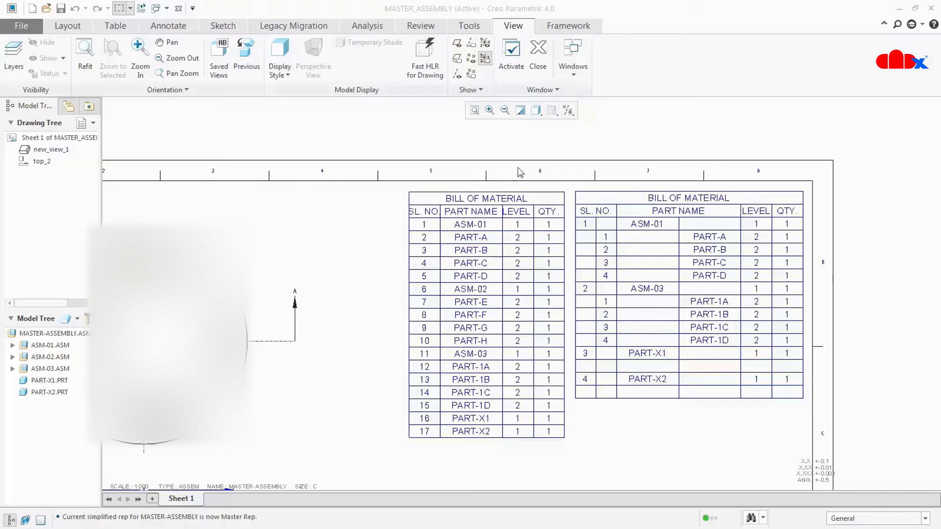
pyautogui.moveTo(528, 165); pyautogui.dragTo(571, 456)
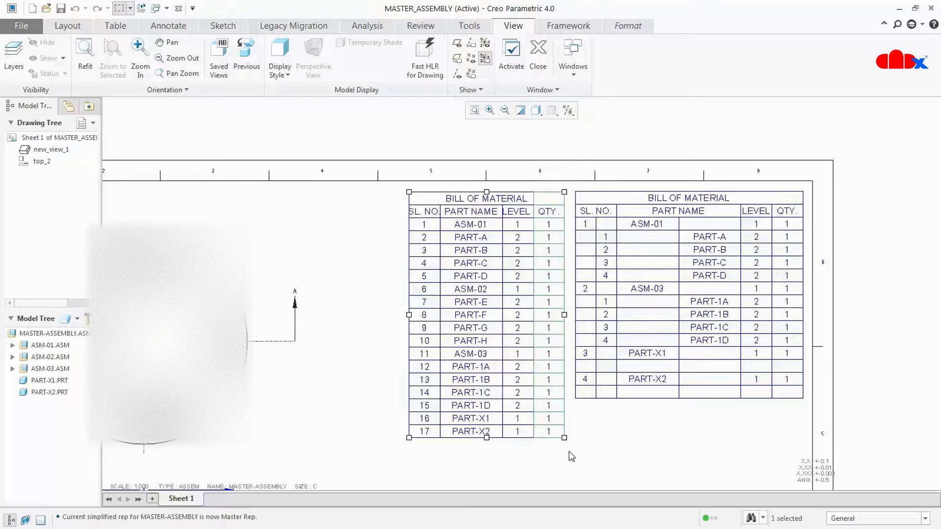
pyautogui.press('Delete')
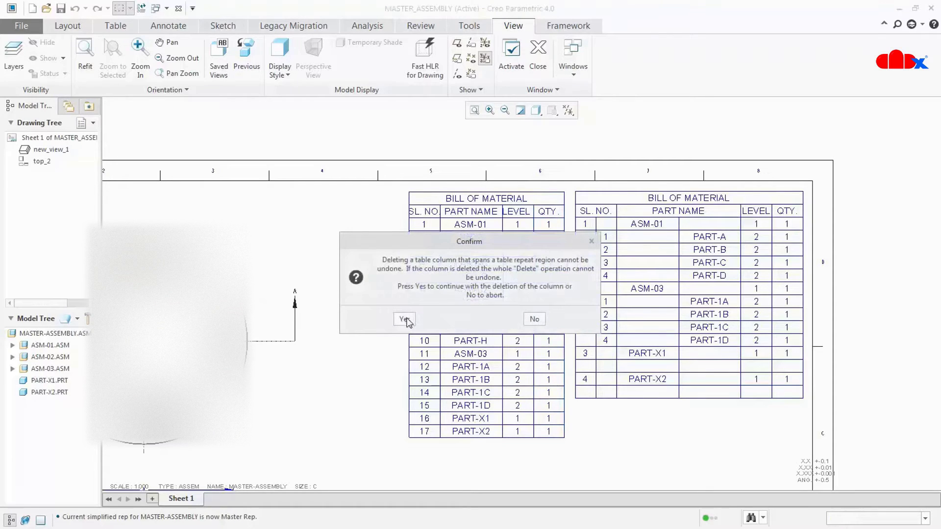
pyautogui.click(533, 320)
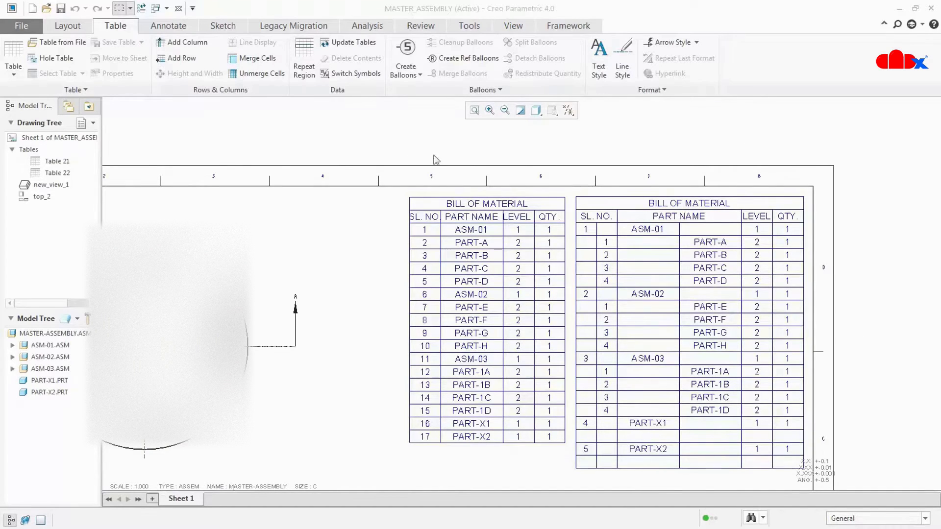
# Exclude the ASM-03 record from the flat bill of material's repeat region with a By Item filter.
pyautogui.click(304, 70)
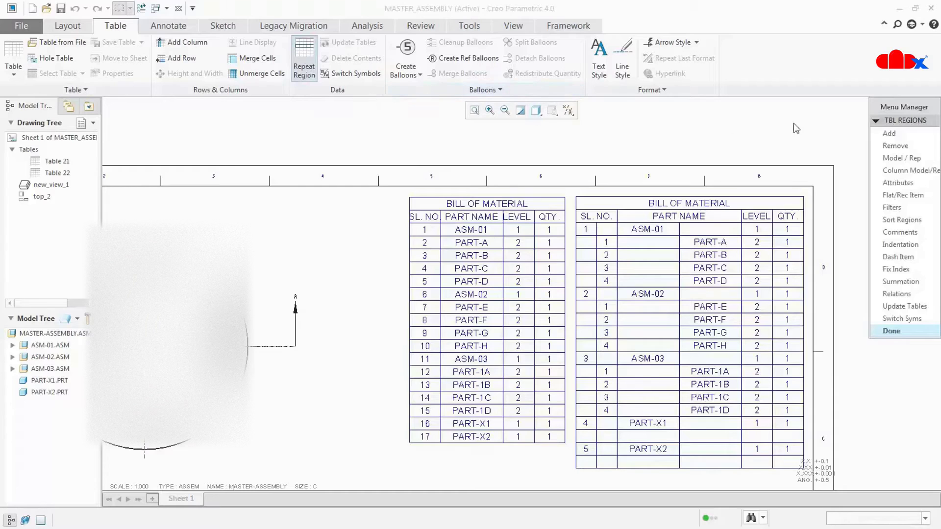
pyautogui.click(896, 208)
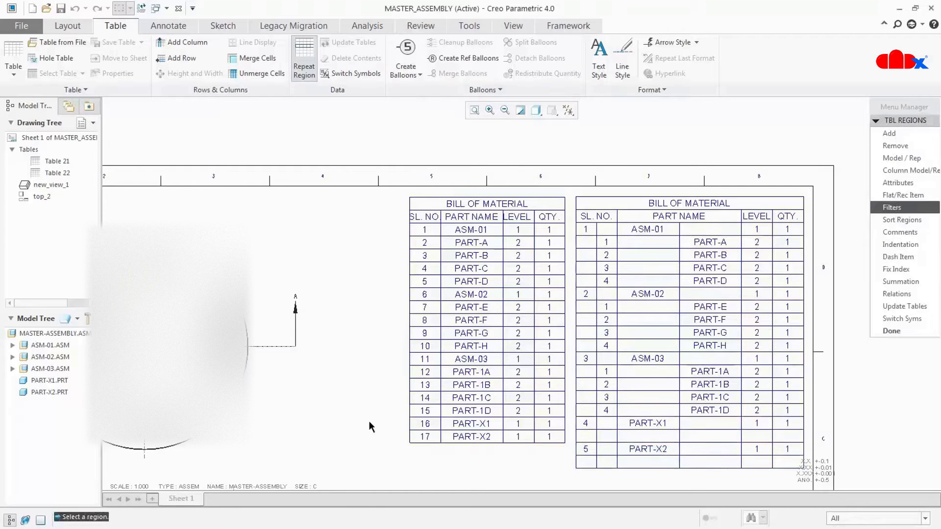
pyautogui.click(474, 246)
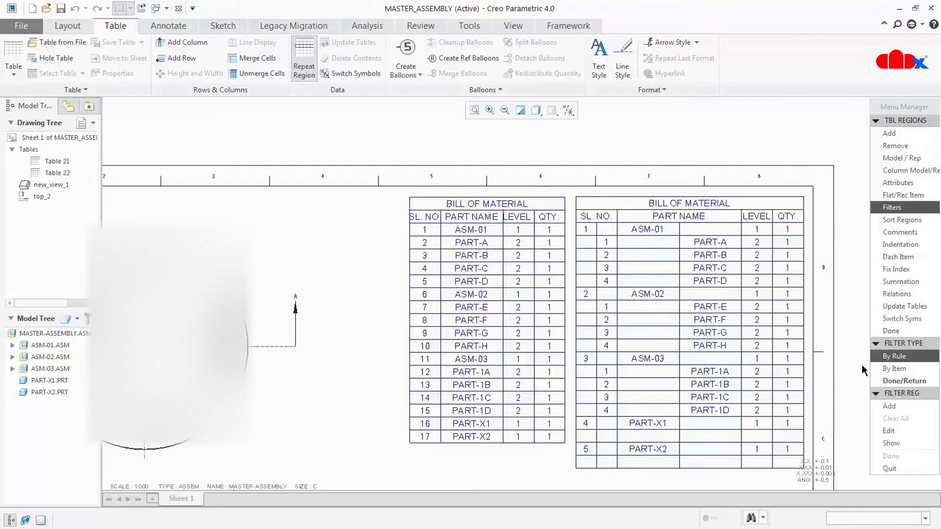
pyautogui.click(893, 359)
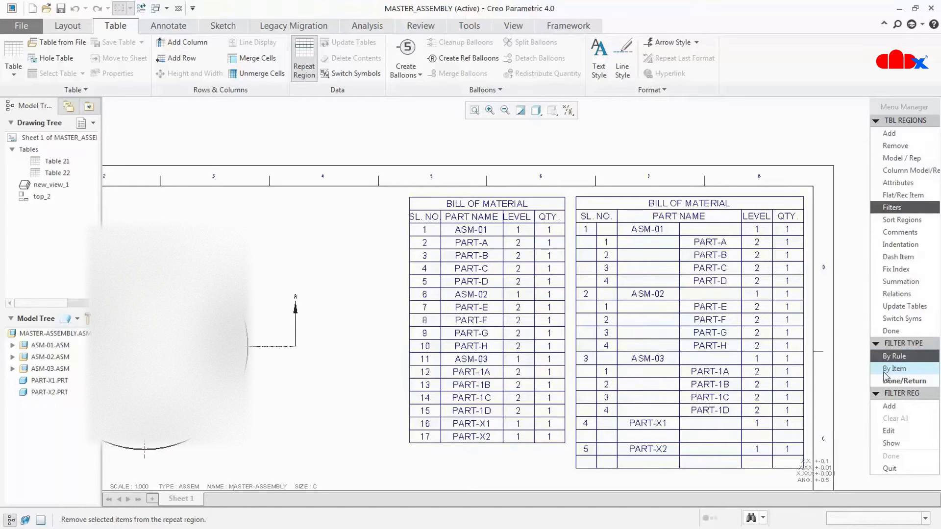
pyautogui.click(887, 370)
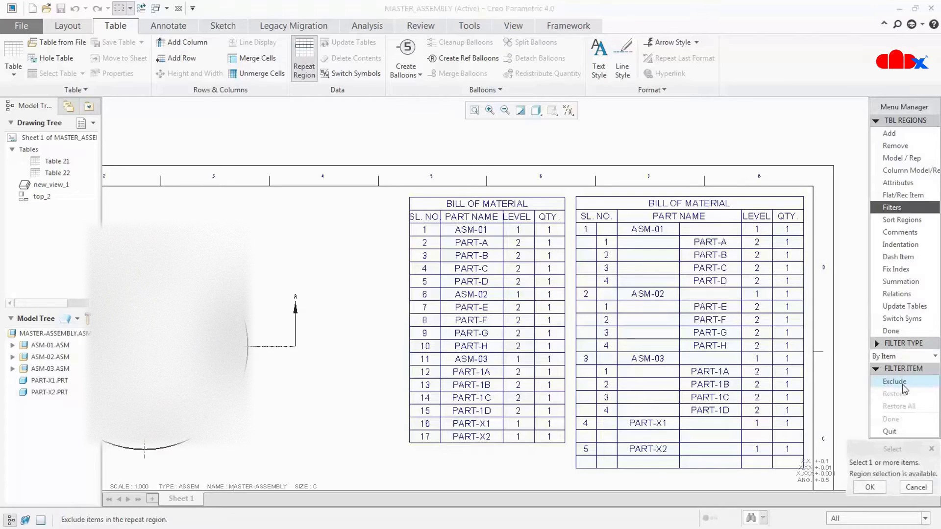
pyautogui.click(889, 385)
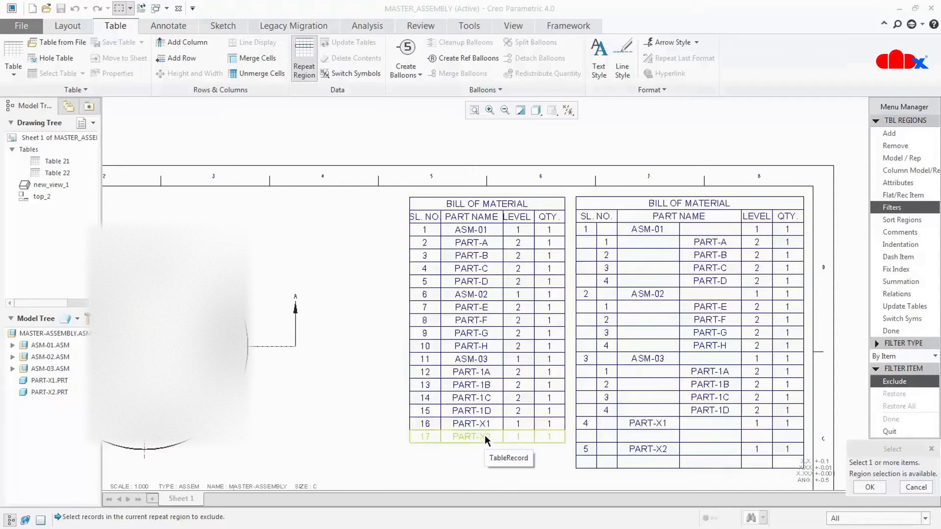
pyautogui.click(482, 363)
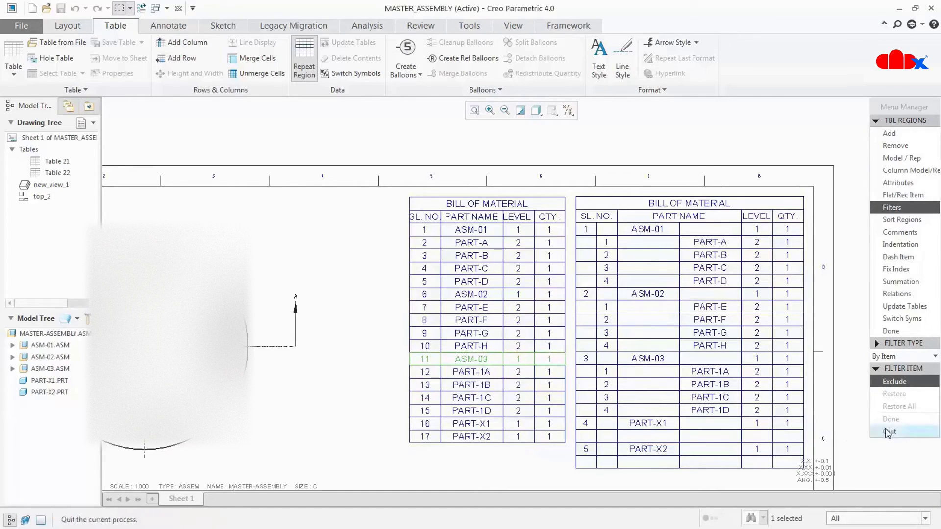
pyautogui.middleClick(796, 445)
pyautogui.click(893, 420)
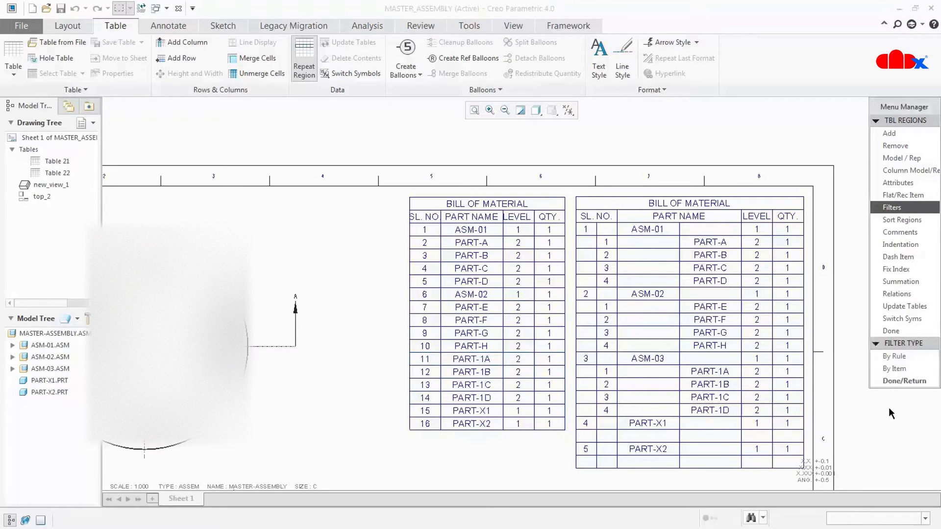
# Exclude the PART-X2 record from the same flat bill of material by item.
pyautogui.click(899, 370)
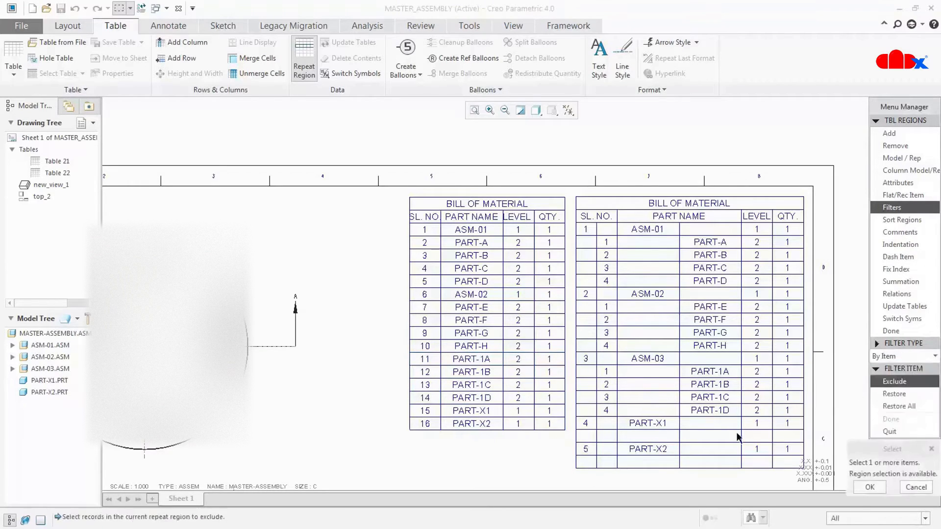
pyautogui.click(487, 425)
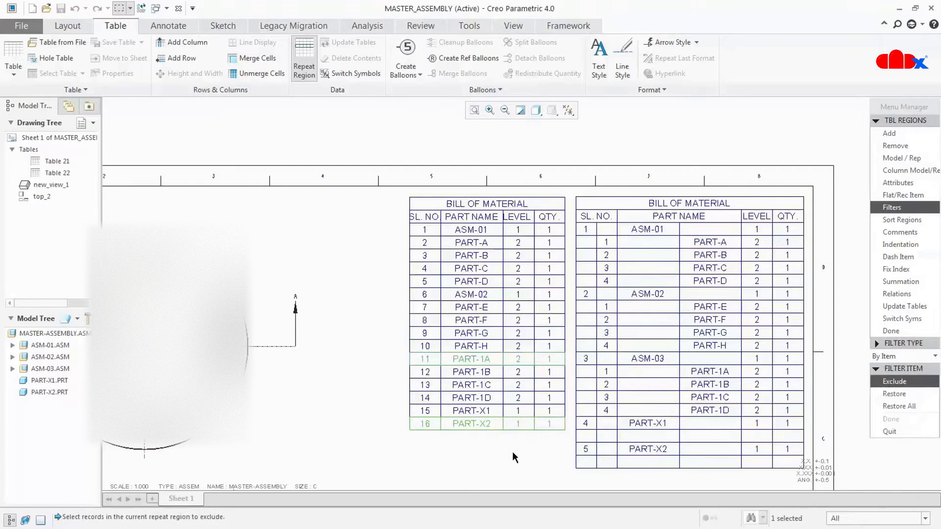
pyautogui.click(897, 419)
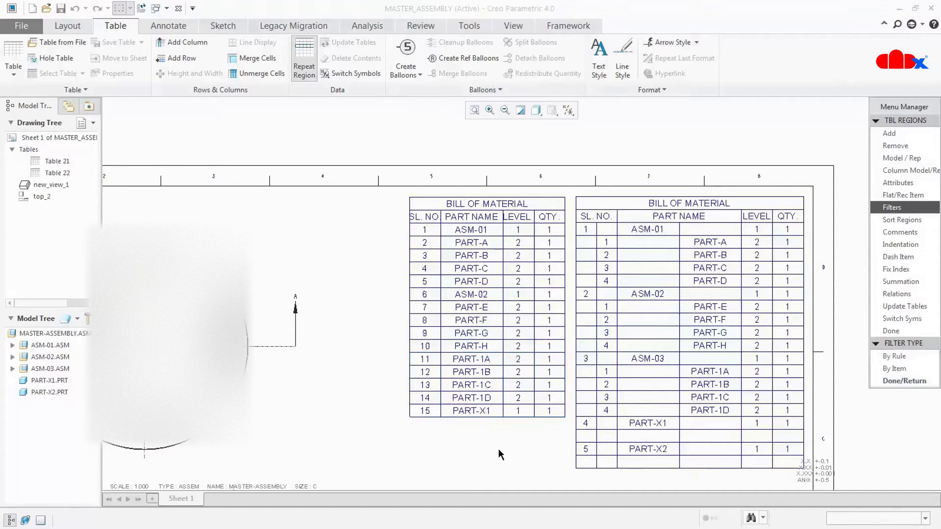
# Restore all excluded records in the flat bill of material's repeat region.
pyautogui.click(902, 369)
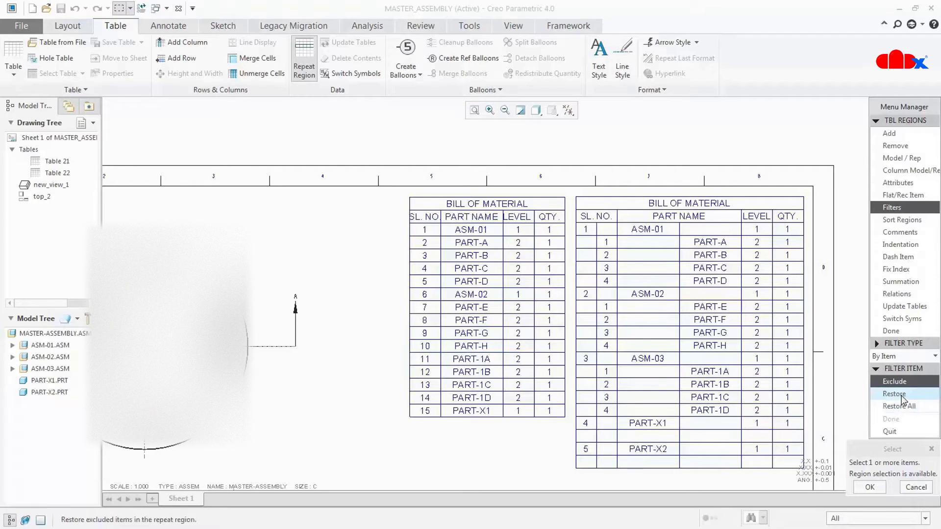
pyautogui.click(901, 399)
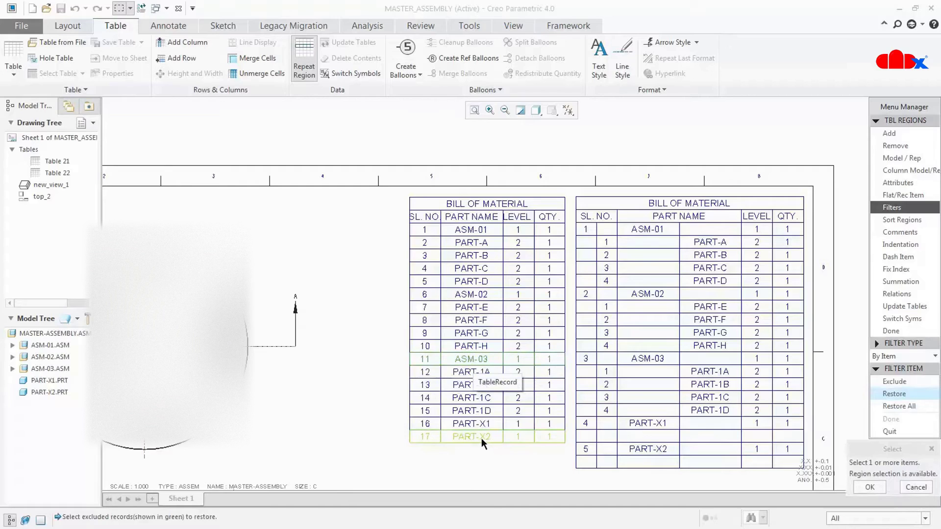
pyautogui.click(909, 410)
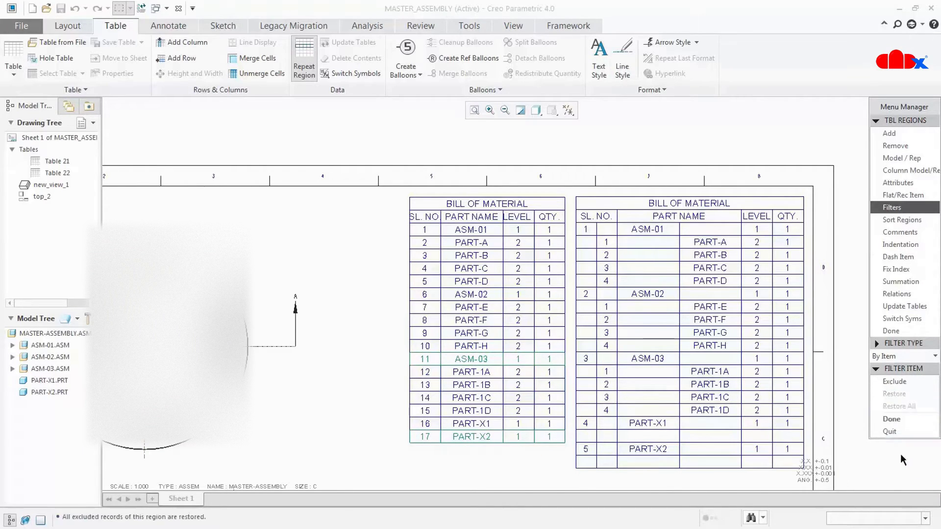
pyautogui.click(898, 418)
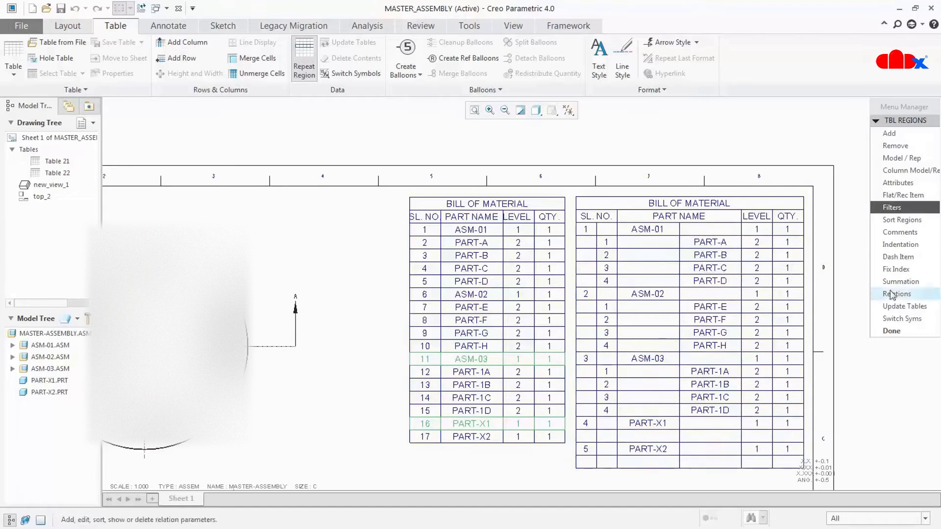
# Check the report symbols of both tables and exclude the PART-X2 record from the nested bill of material's repeat region by item.
pyautogui.click(903, 319)
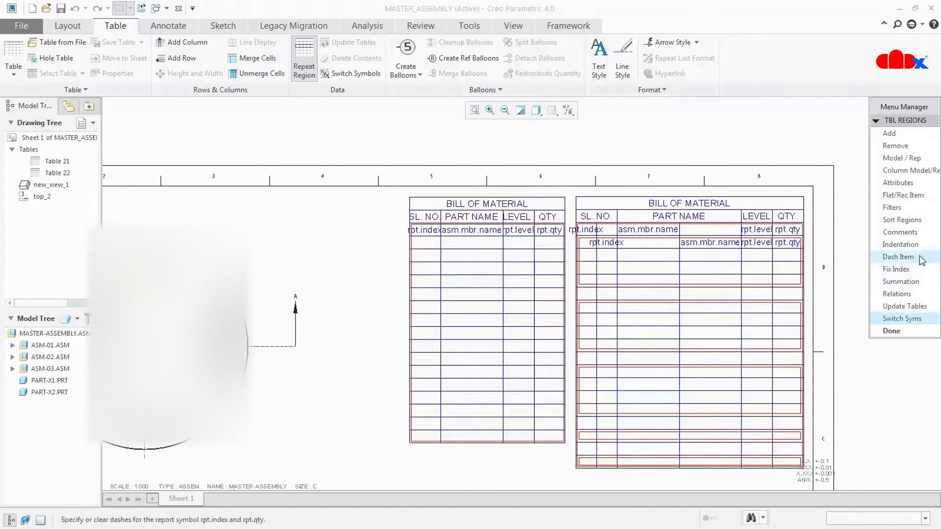
pyautogui.click(903, 320)
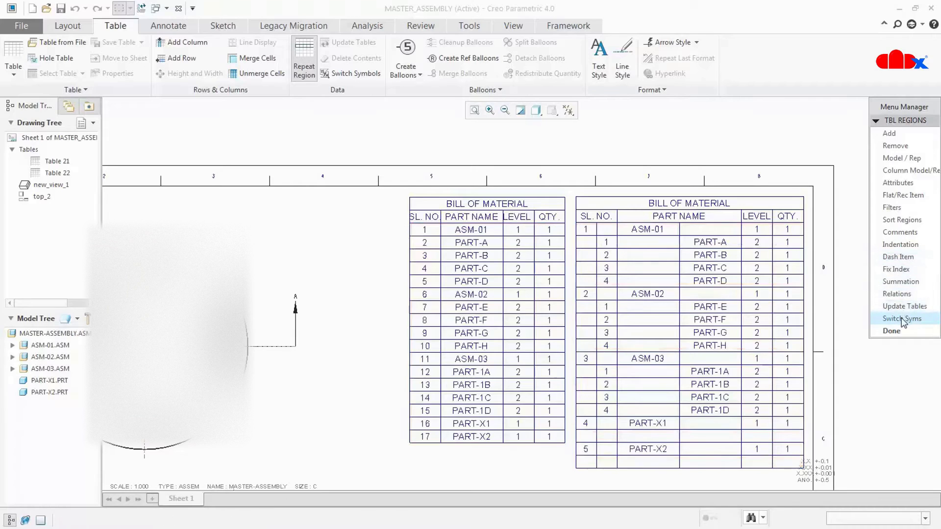
pyautogui.click(904, 207)
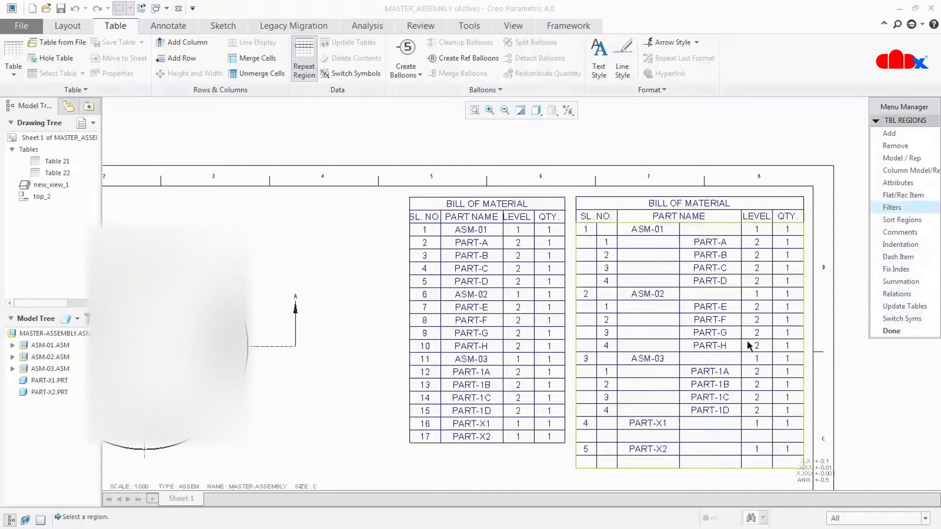
pyautogui.click(721, 234)
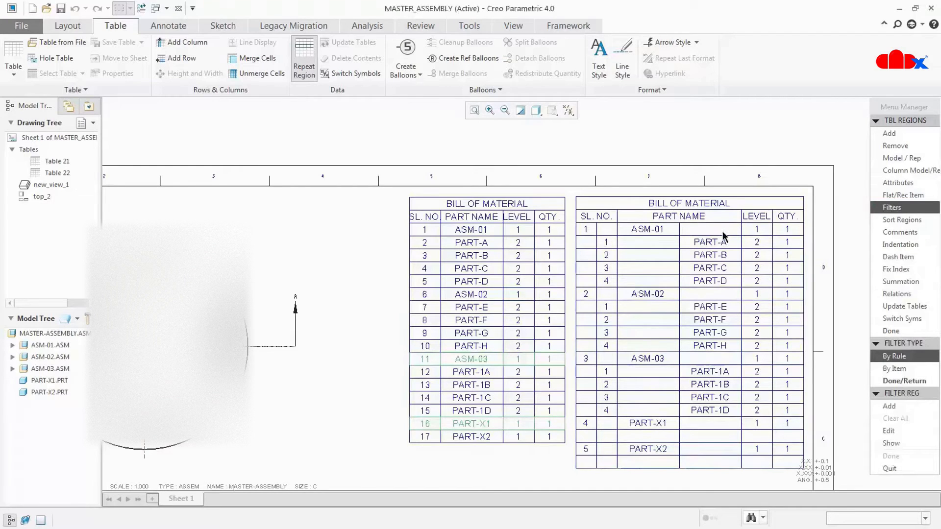
pyautogui.click(903, 370)
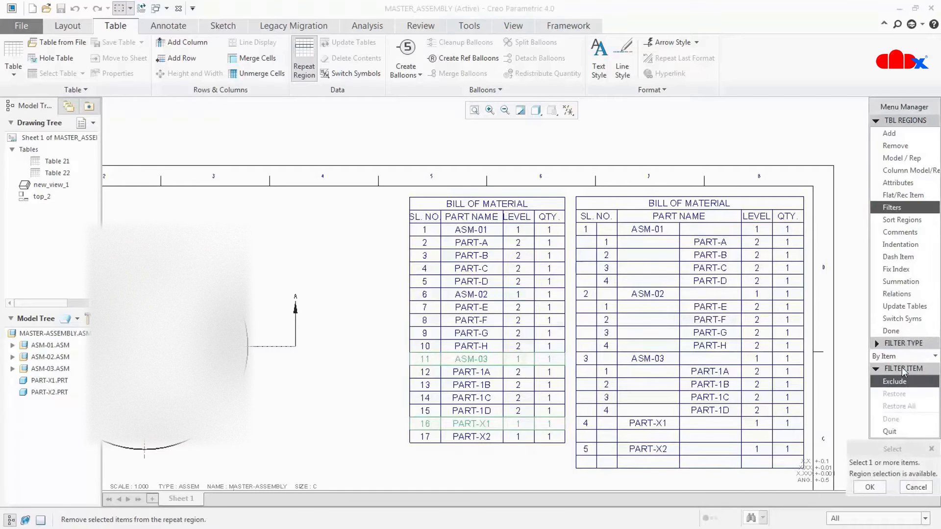
pyautogui.click(897, 381)
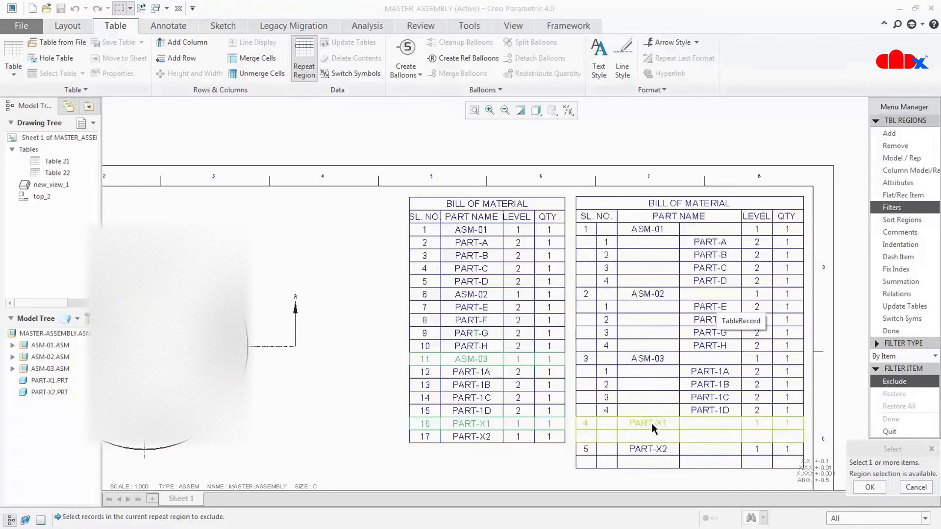
pyautogui.click(648, 449)
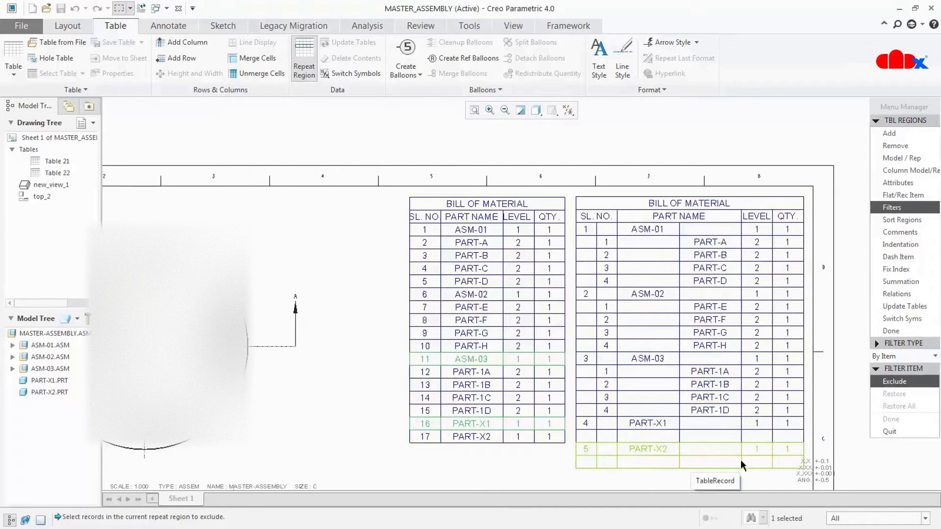
pyautogui.click(907, 383)
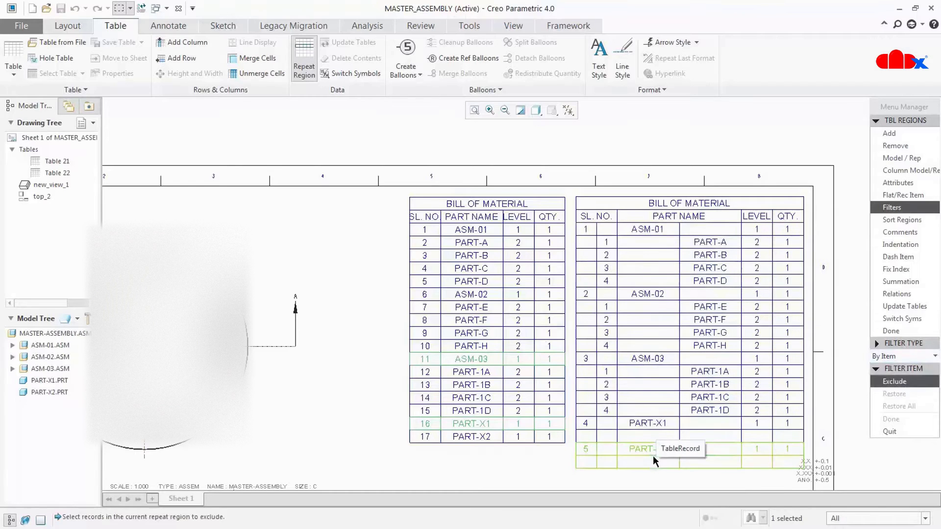
pyautogui.click(678, 463)
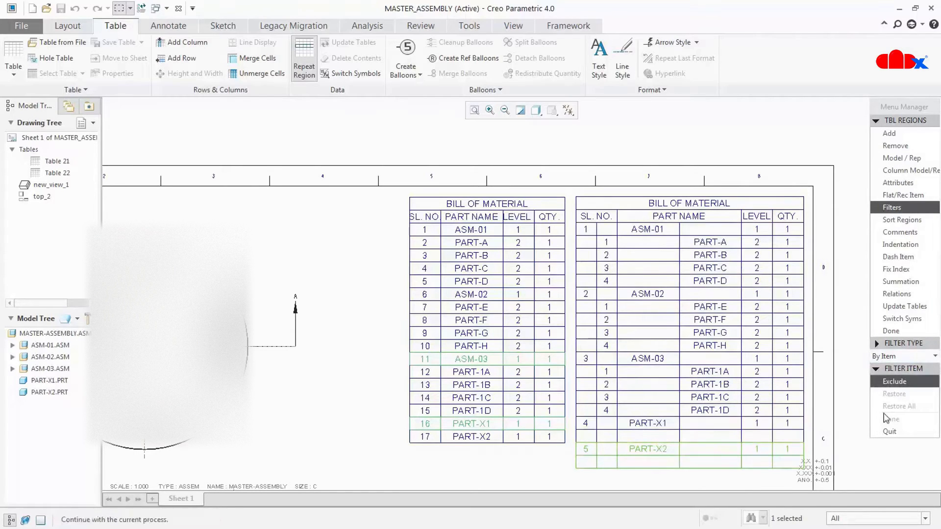
pyautogui.middleClick(784, 441)
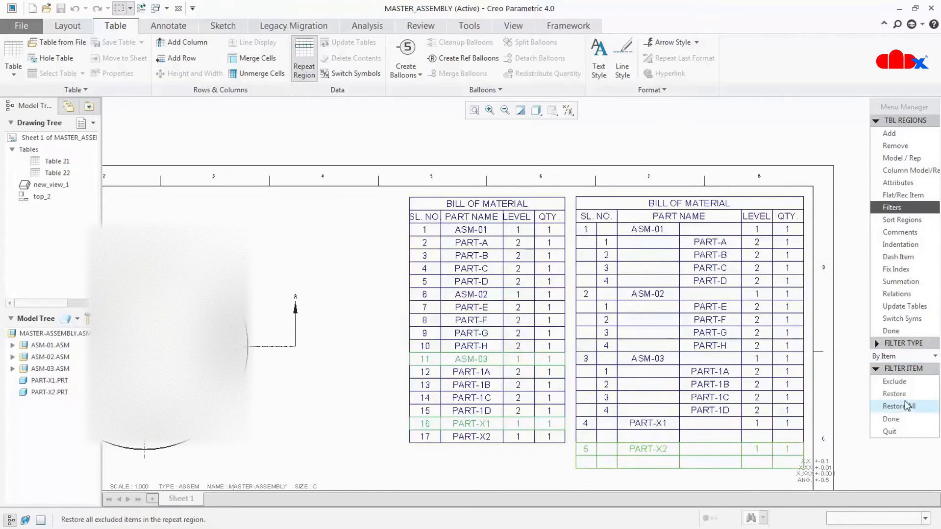
pyautogui.click(888, 432)
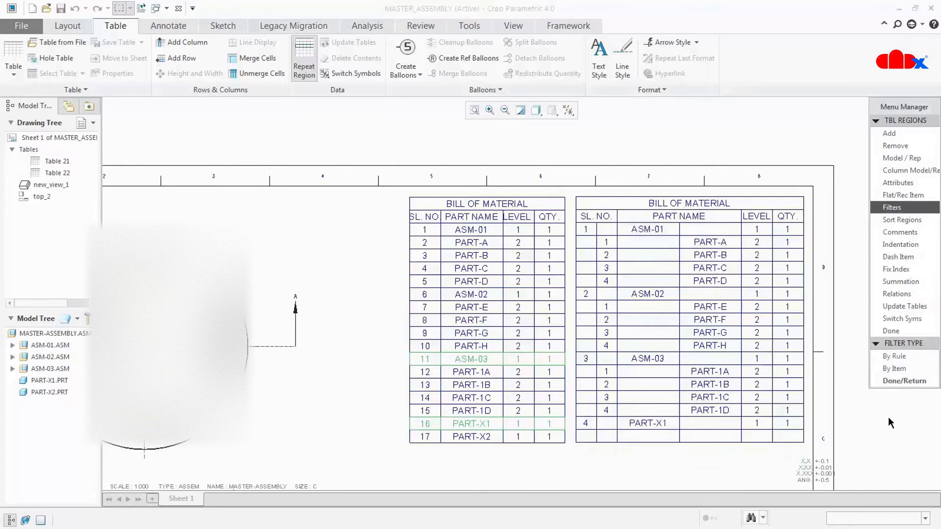
# Exclude the ASM-02 record with its component rows from the nested bill of material by item.
pyautogui.click(894, 369)
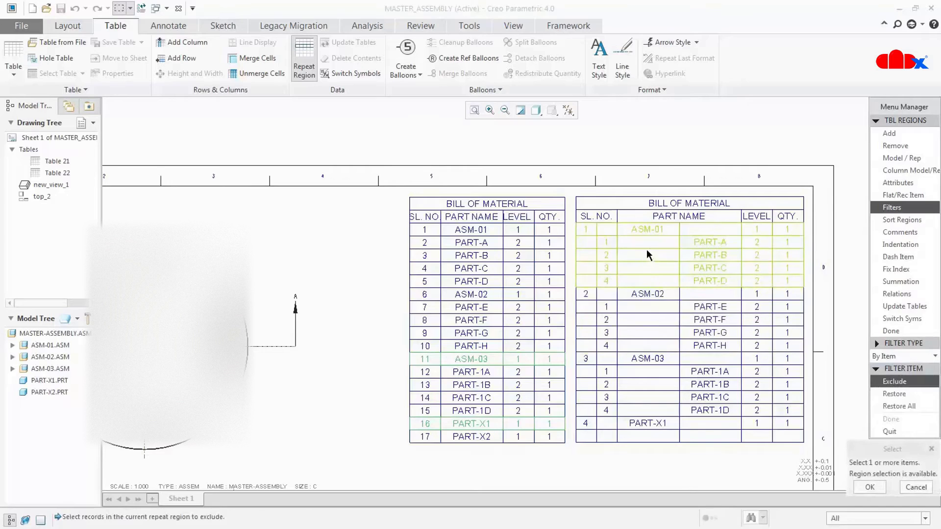
pyautogui.click(645, 308)
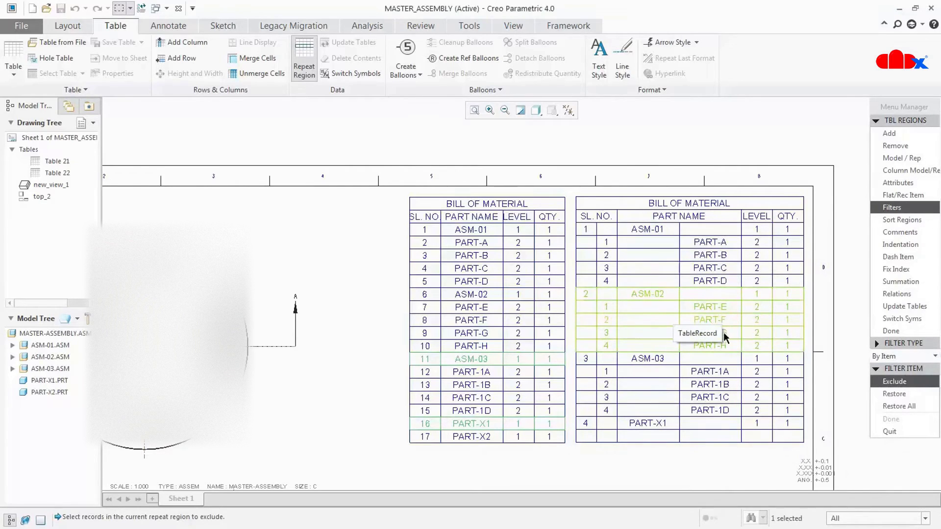
pyautogui.middleClick(837, 369)
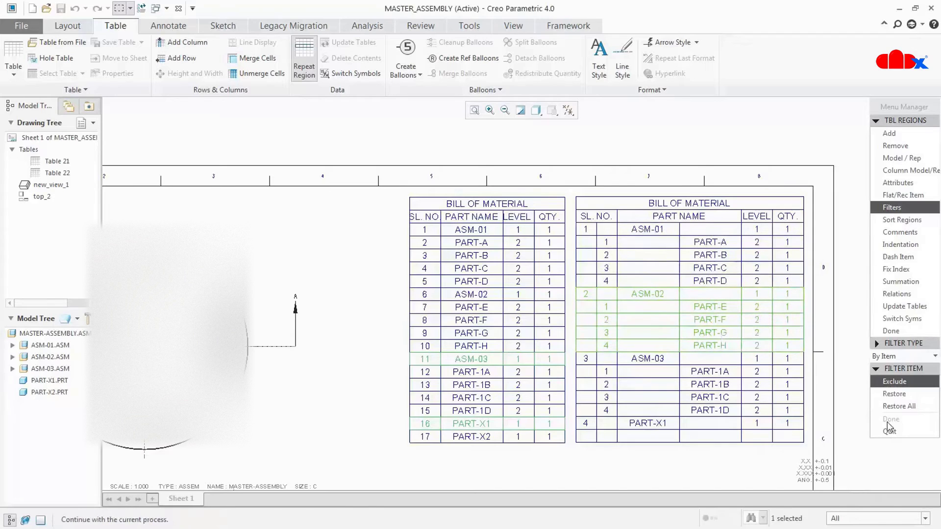
pyautogui.click(891, 419)
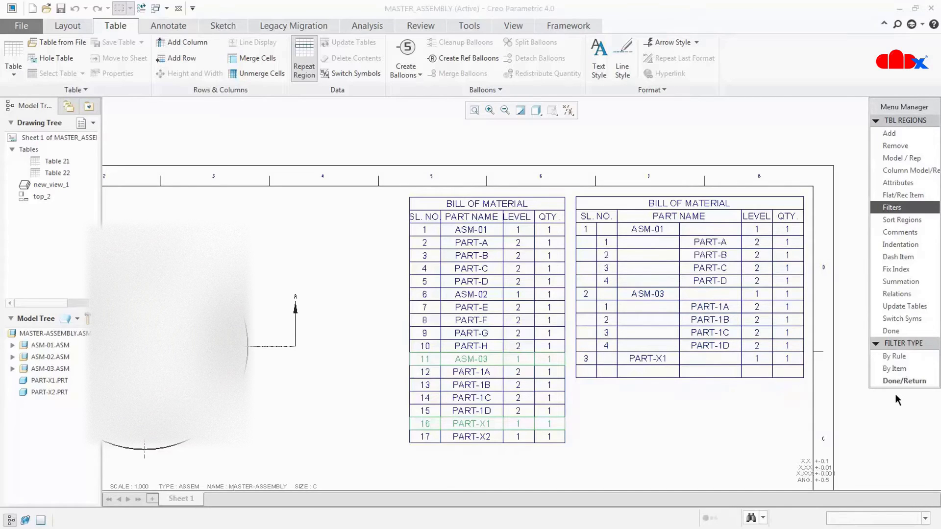
# Restore only the excluded ASM-02 record in the nested bill of material's By Item filter.
pyautogui.click(895, 369)
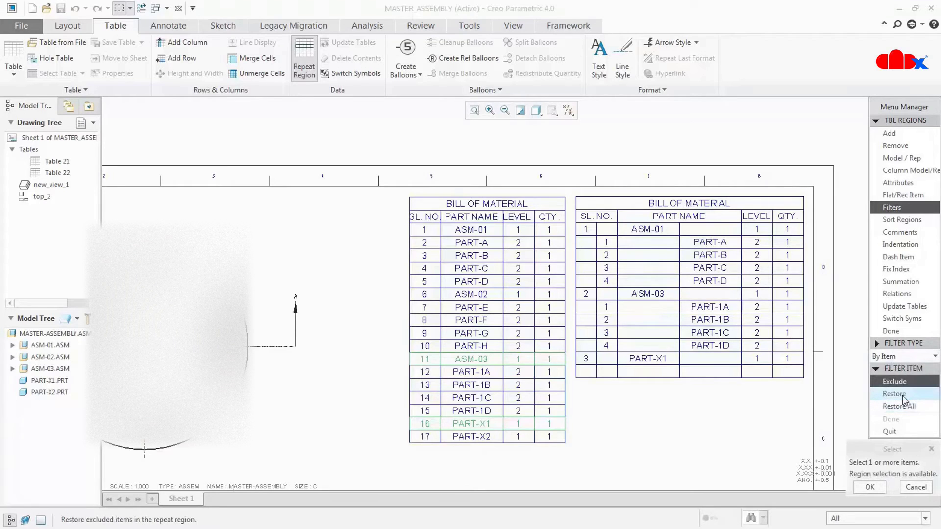
pyautogui.click(903, 397)
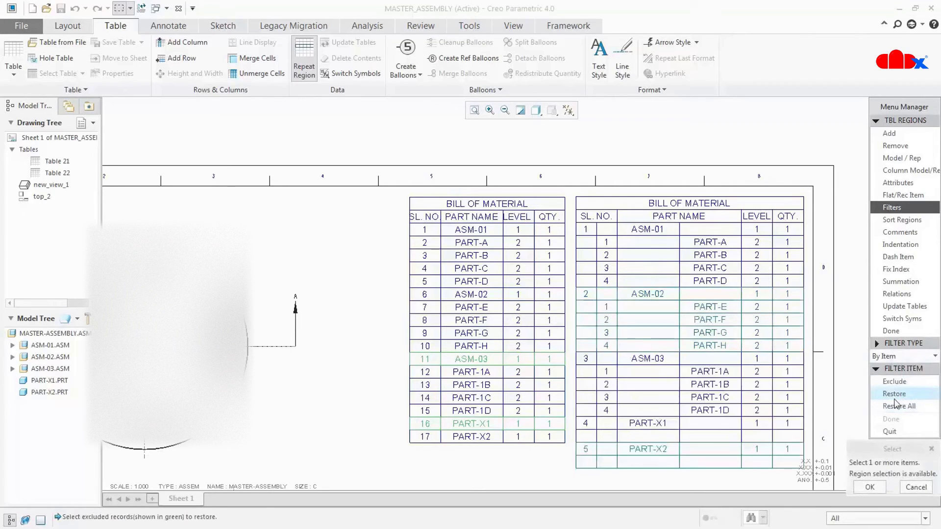
pyautogui.click(709, 314)
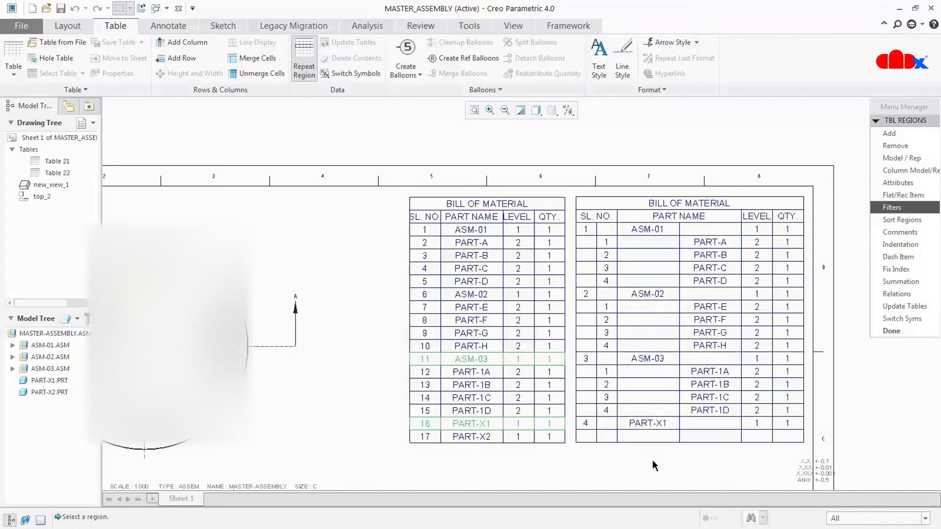
# Restore all excluded records in the nested bill of material's repeat region and confirm the request.
pyautogui.click(891, 208)
pyautogui.click(805, 339)
pyautogui.click(894, 368)
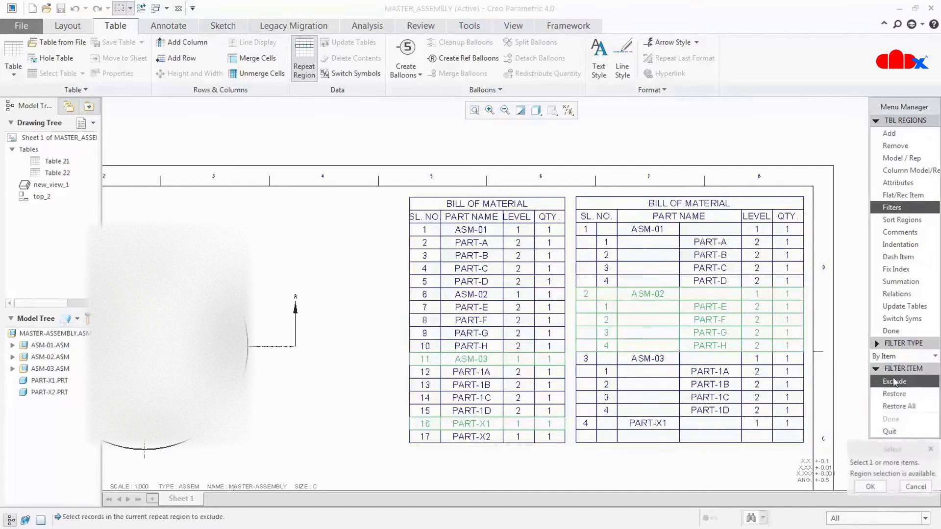
pyautogui.click(904, 404)
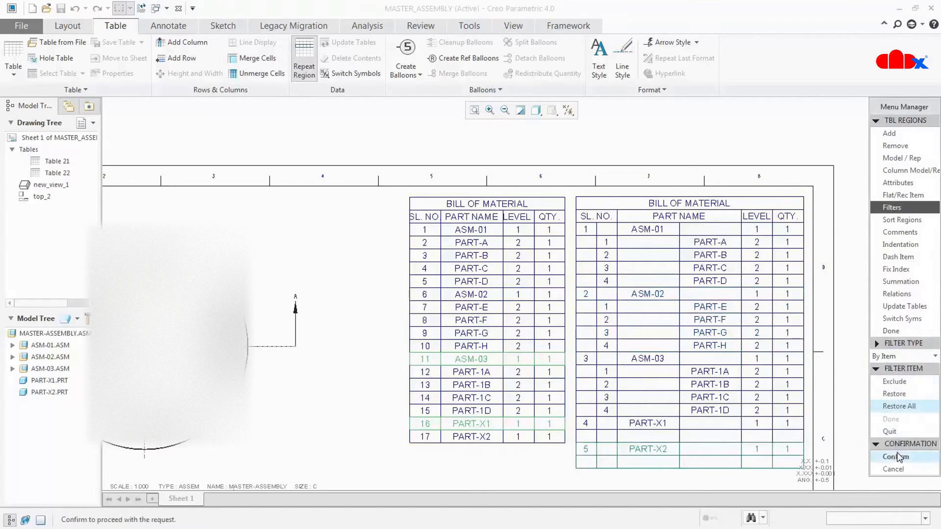
pyautogui.click(897, 454)
pyautogui.click(894, 418)
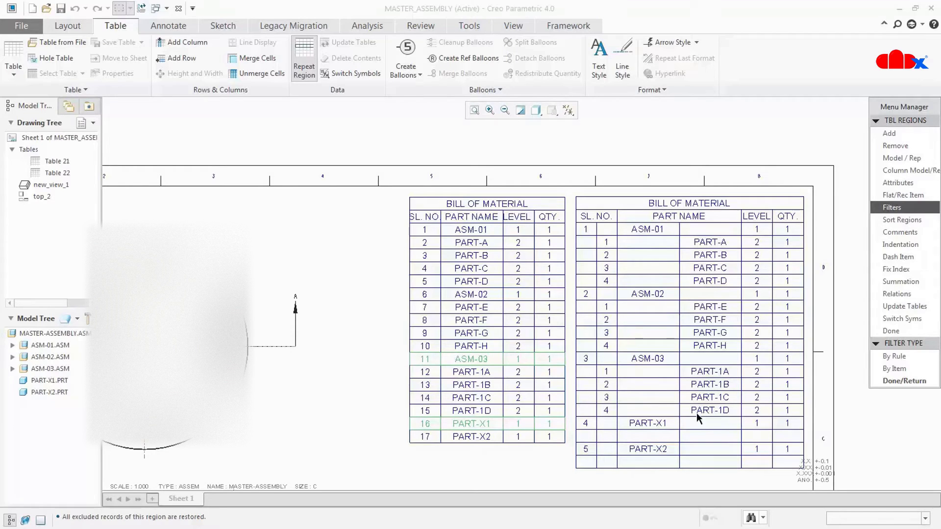
# Try to apply a By Item filter to the nested bill of material's sub-region, and repaint the sheet.
pyautogui.click(893, 208)
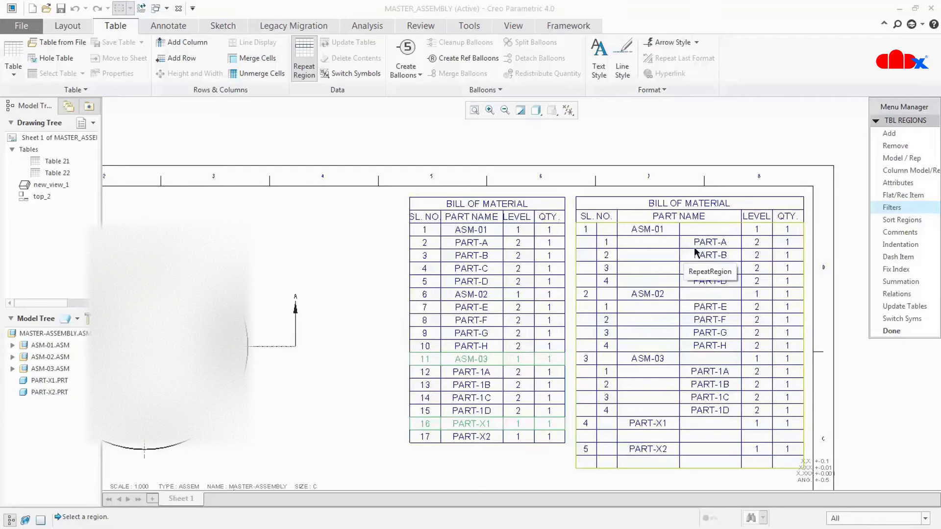
pyautogui.click(705, 258)
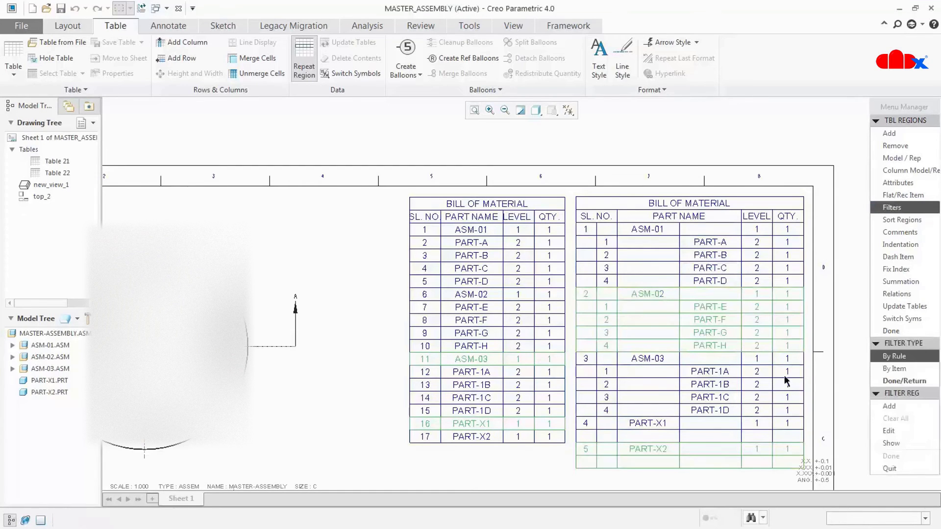
pyautogui.click(901, 370)
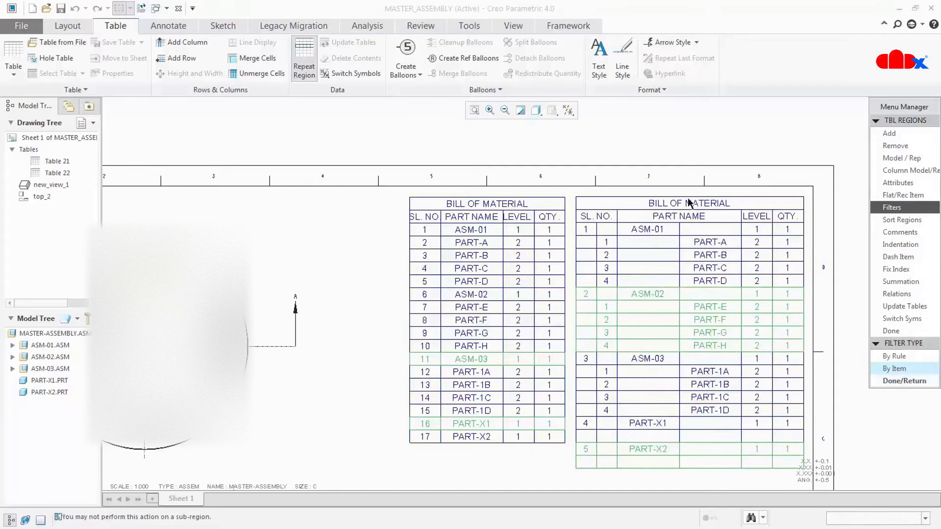
pyautogui.click(520, 109)
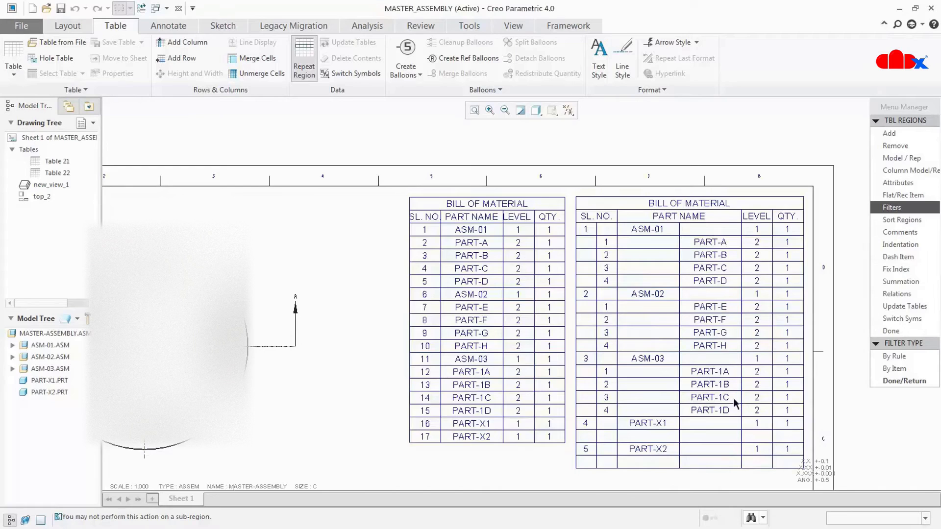
# View the By Rule filters of the nested table's sub-region in the system editor, and close the editor without adding a rule.
pyautogui.click(896, 357)
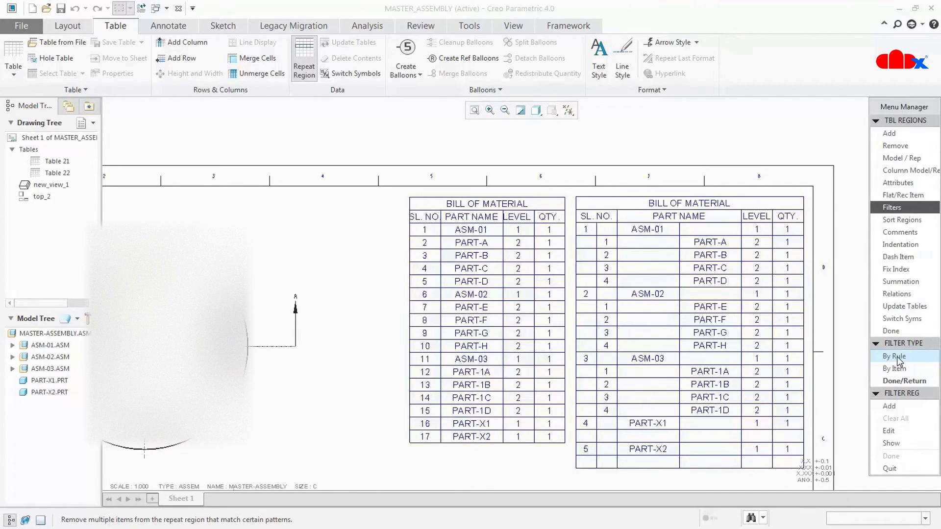
pyautogui.click(685, 283)
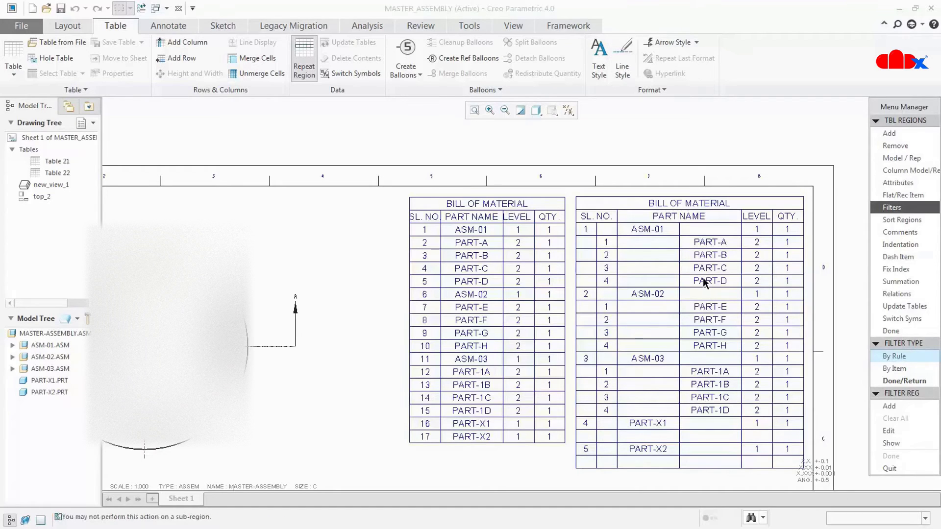
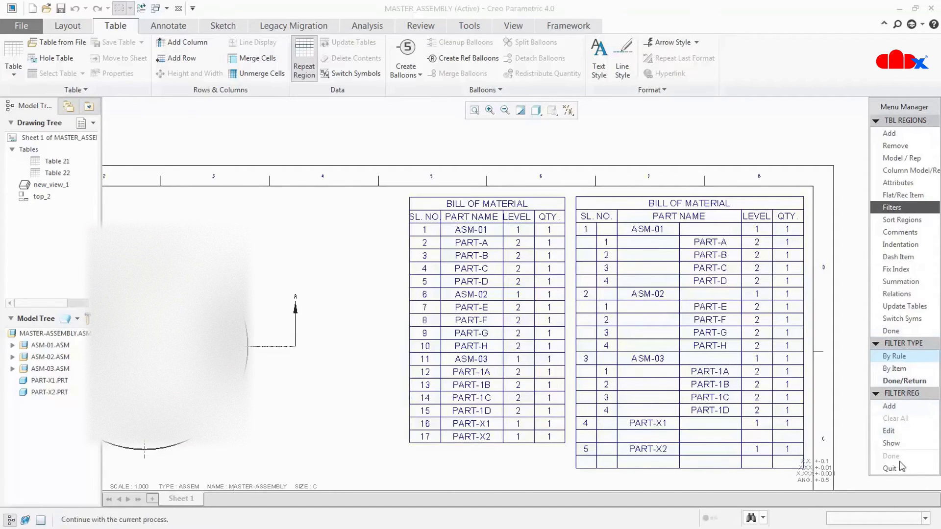
pyautogui.click(889, 431)
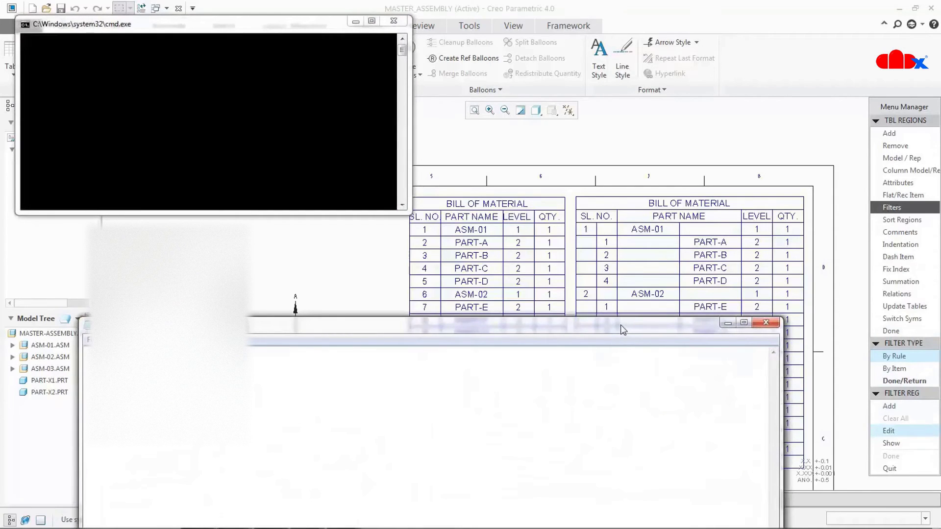
pyautogui.moveTo(623, 329); pyautogui.dragTo(693, 432)
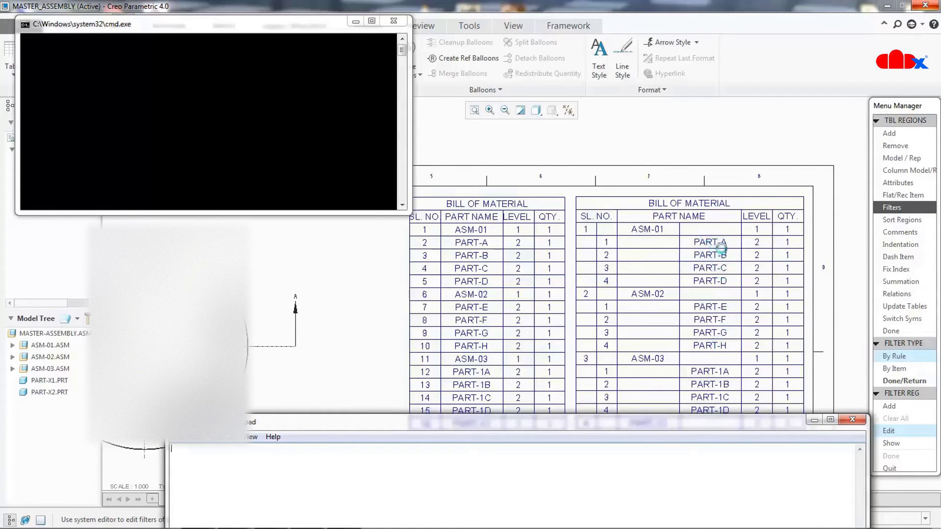
pyautogui.click(852, 420)
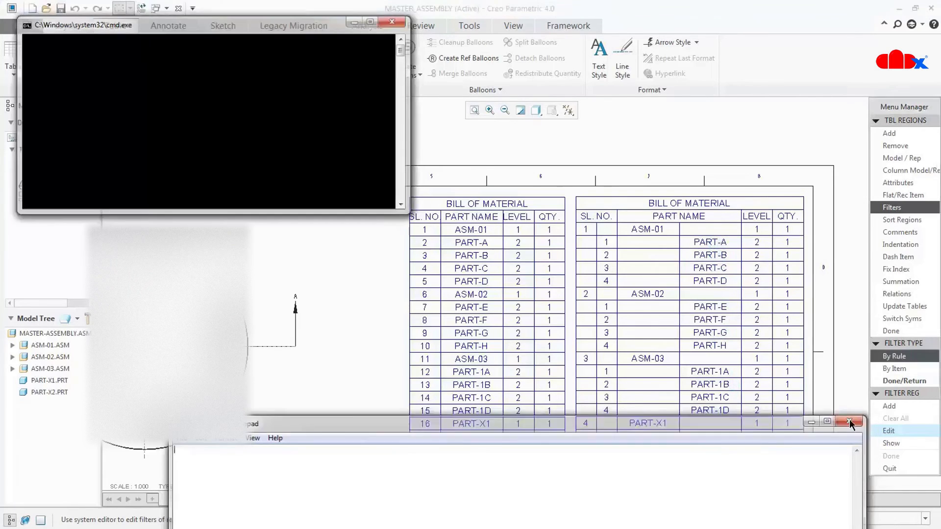
# Display the report symbols of both bill of material tables, and switch back to the component data.
pyautogui.click(901, 319)
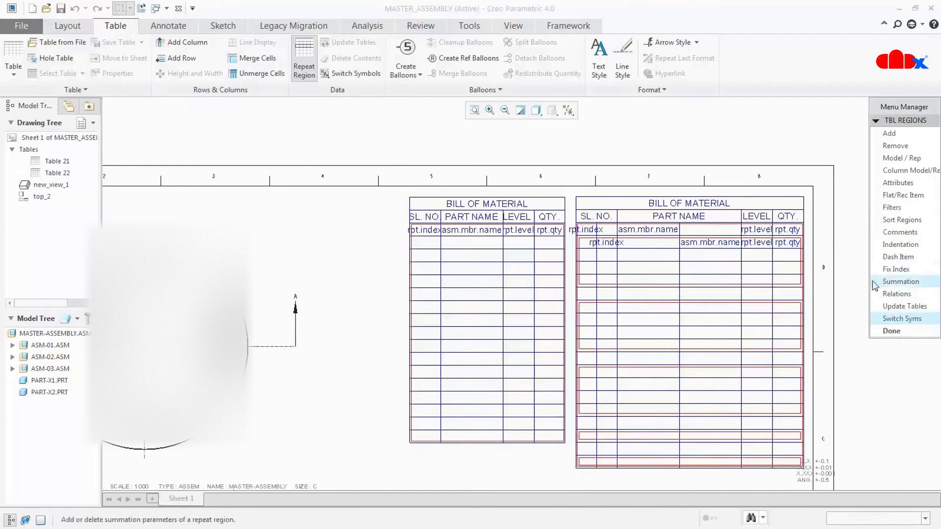
pyautogui.click(904, 319)
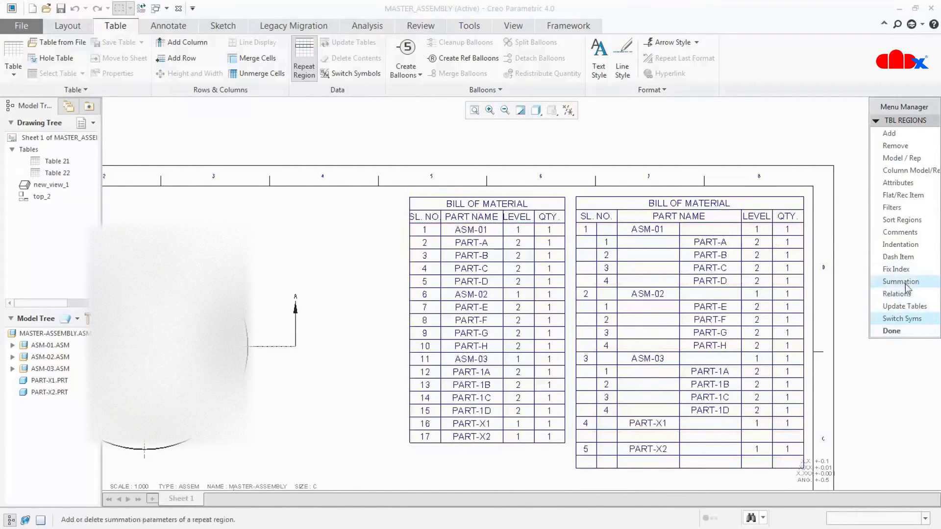
# Add the rule filter "&asm.mbr.name != part-d" to the nested table's sub-region in the system editor and apply it.
pyautogui.click(892, 207)
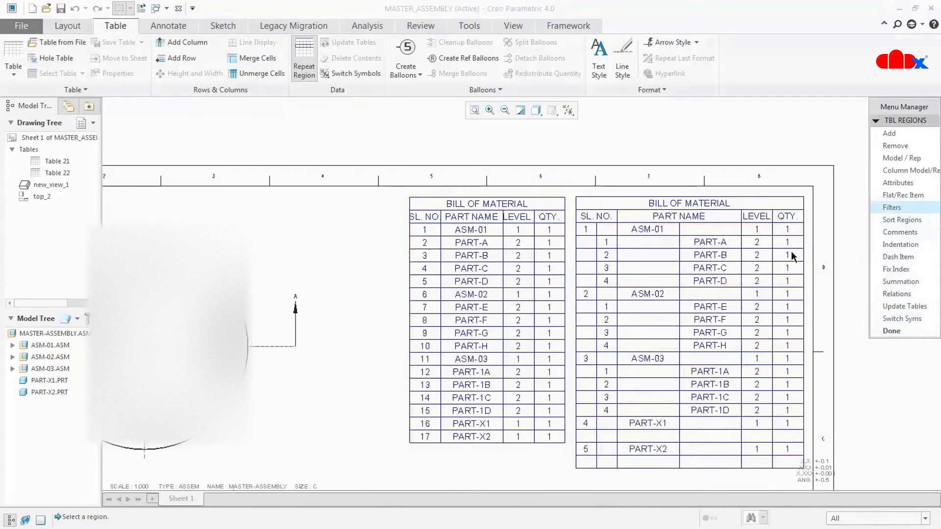
pyautogui.click(741, 254)
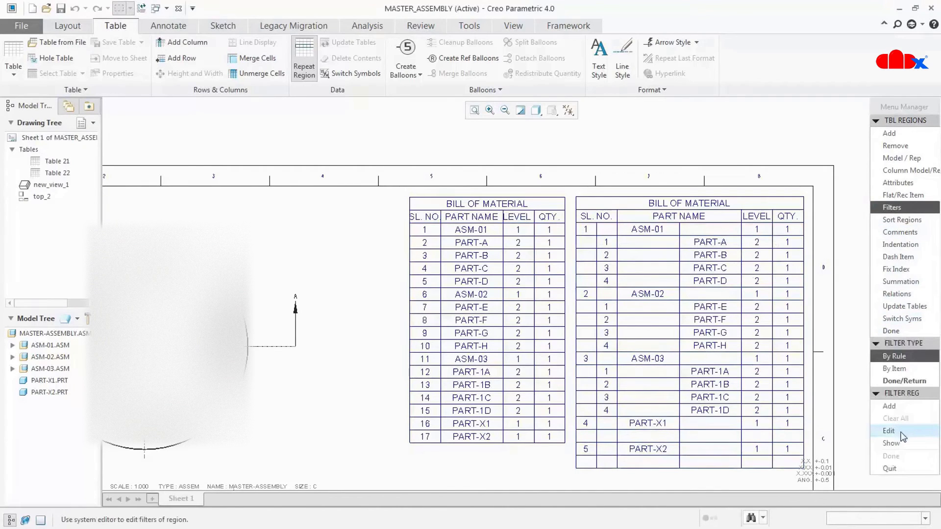
pyautogui.click(901, 433)
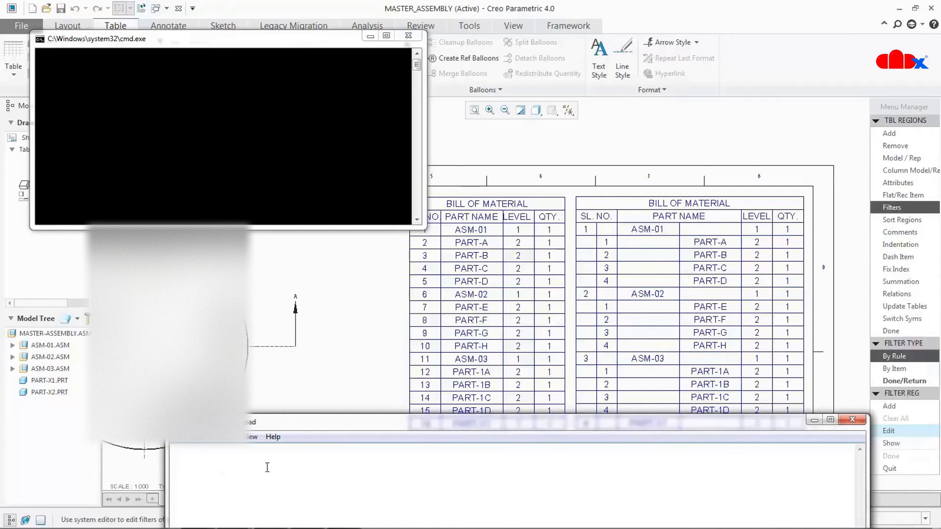
pyautogui.write('&')
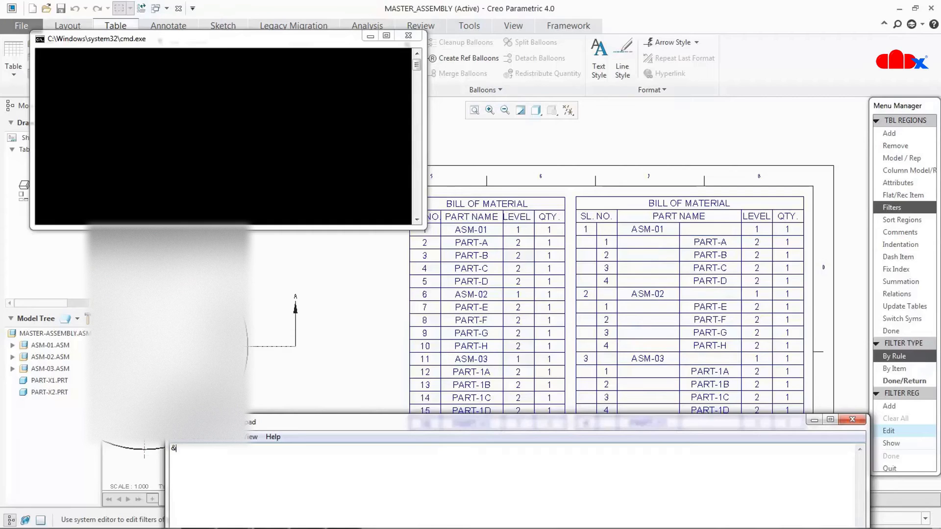
pyautogui.write('asm.mbr')
pyautogui.write('.name != part')
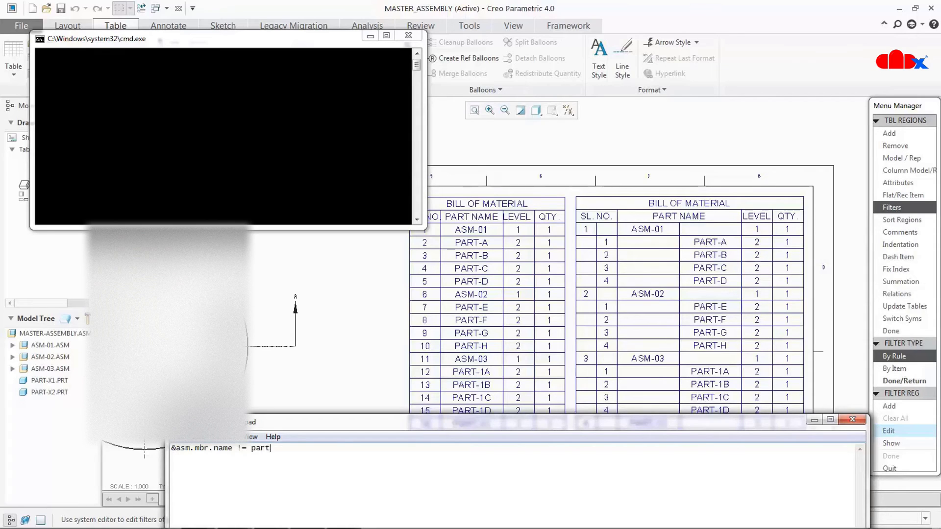
pyautogui.write('-d')
pyautogui.click(853, 419)
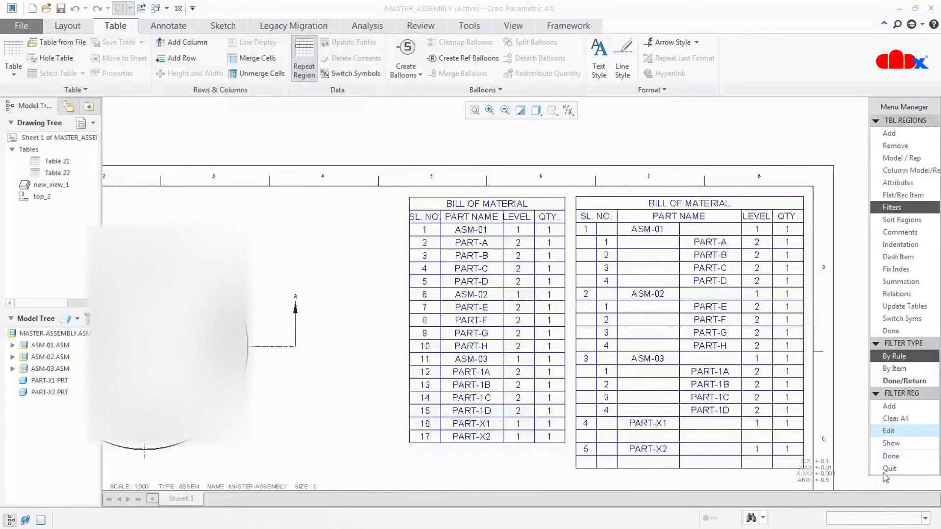
pyautogui.click(891, 458)
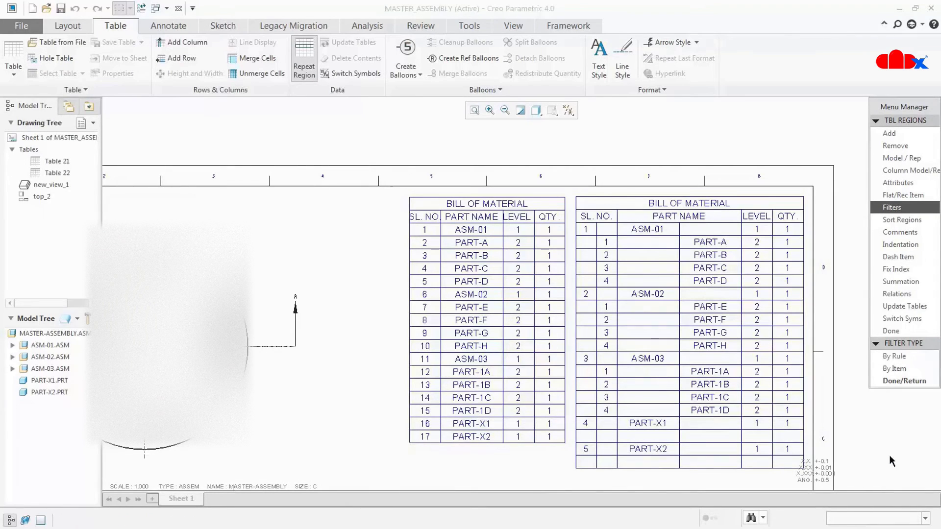
pyautogui.click(889, 381)
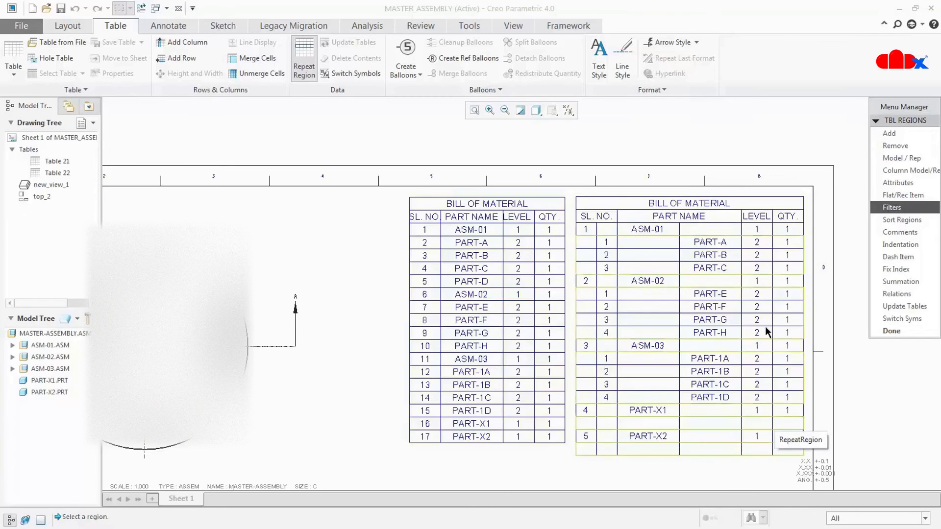
# Examine the filtered nested bill of material, including the sub-region rows beneath PART-X1 and PART-X2.
pyautogui.scroll(-2, 767, 468)
pyautogui.moveTo(765, 468)
pyautogui.mouseDown(button='middle')
pyautogui.moveTo(714, 409)
pyautogui.moveTo(713, 482)
pyautogui.mouseUp(button='middle')
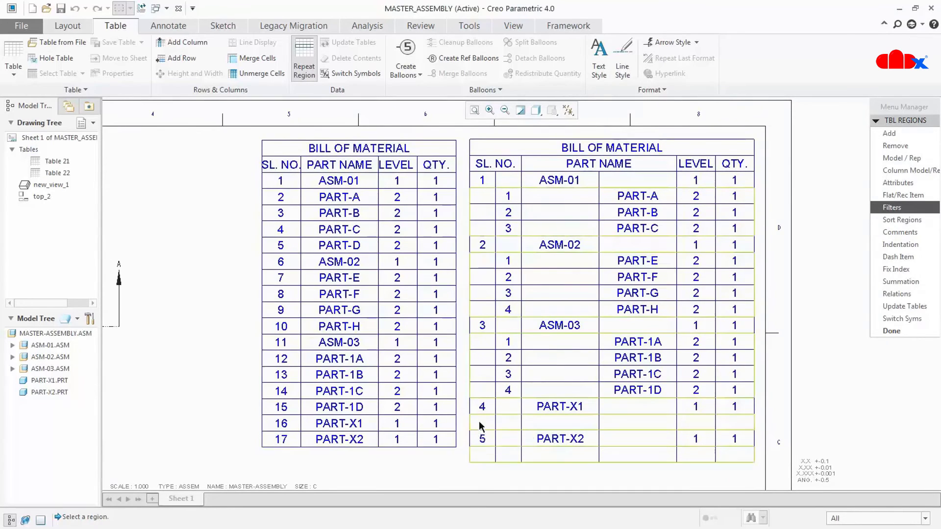
pyautogui.scroll(3, 603, 454)
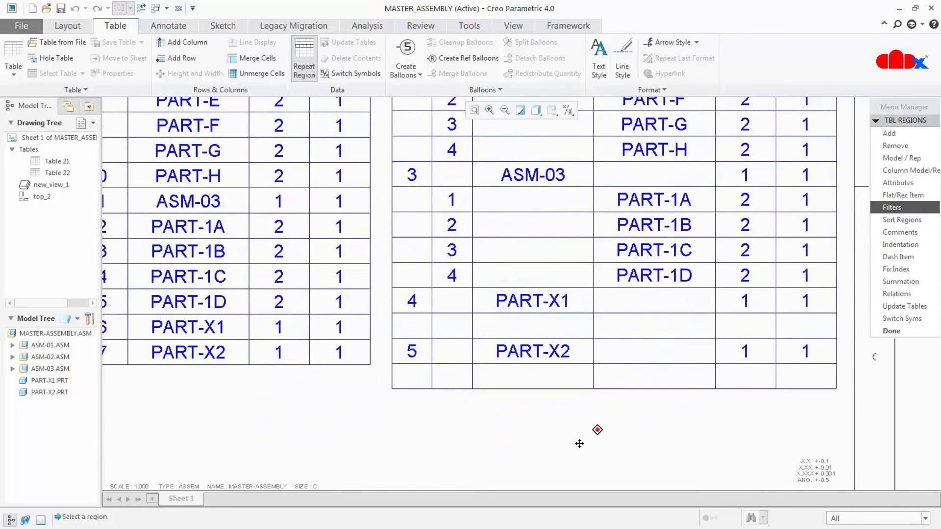
pyautogui.moveTo(579, 444)
pyautogui.mouseDown(button='middle')
pyautogui.moveTo(556, 446)
pyautogui.moveTo(538, 471)
pyautogui.mouseUp(button='middle')
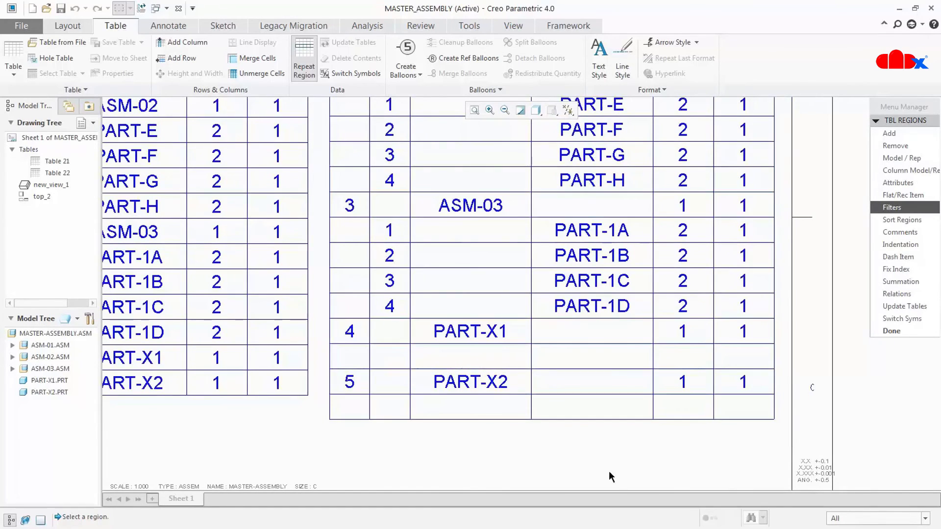
pyautogui.scroll(-1, 608, 470)
pyautogui.moveTo(611, 469); pyautogui.dragTo(567, 452, button='middle')
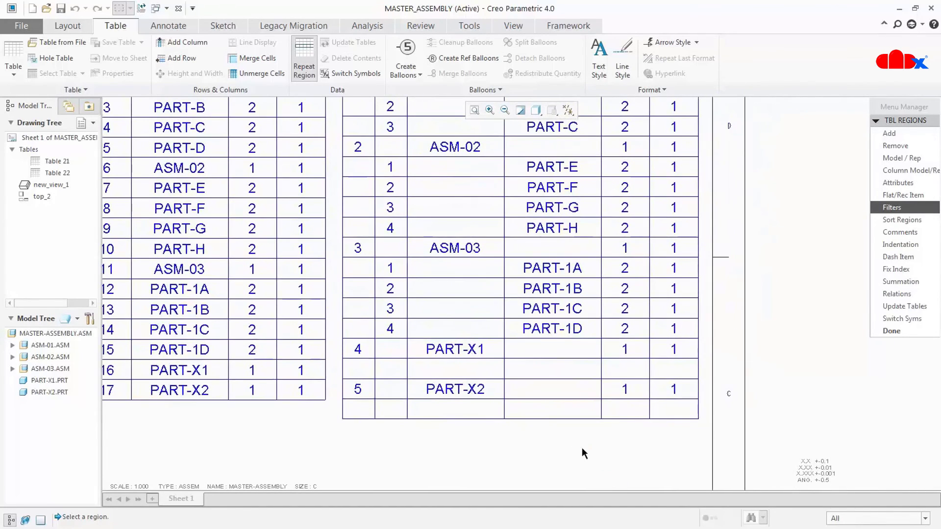
pyautogui.scroll(-3, 589, 445)
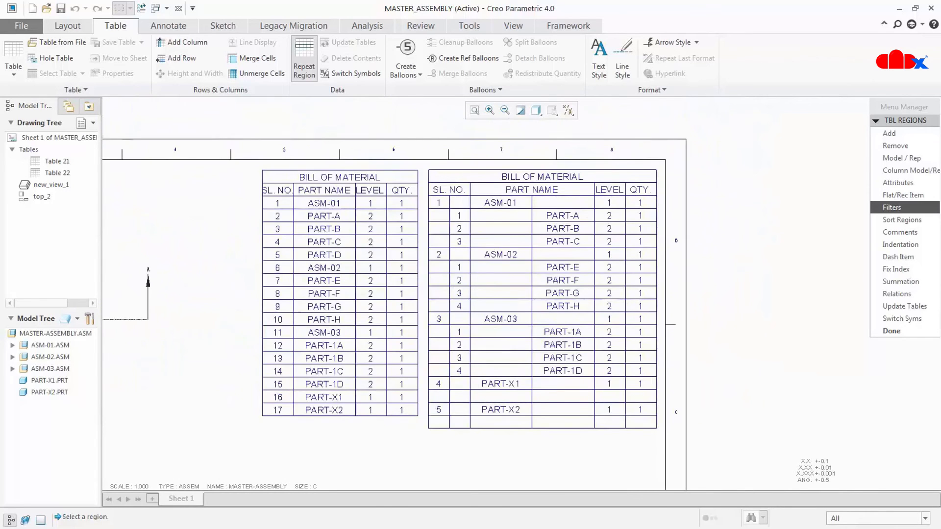
pyautogui.moveTo(579, 401); pyautogui.dragTo(581, 421, button='middle')
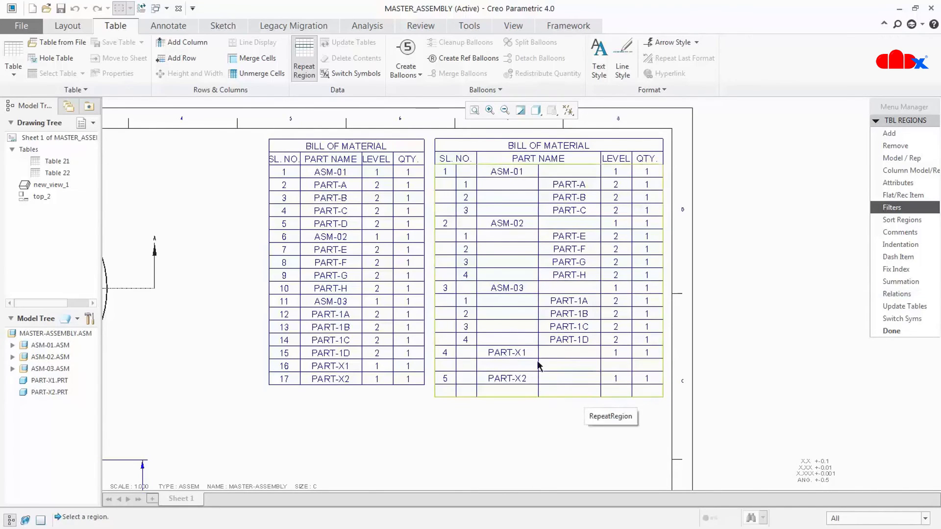
# Change the minimum repetitions of the nested table's sub-region to remove the blank rows beneath PART-X1 and PART-X2, and finish editing the repeat regions.
pyautogui.click(882, 183)
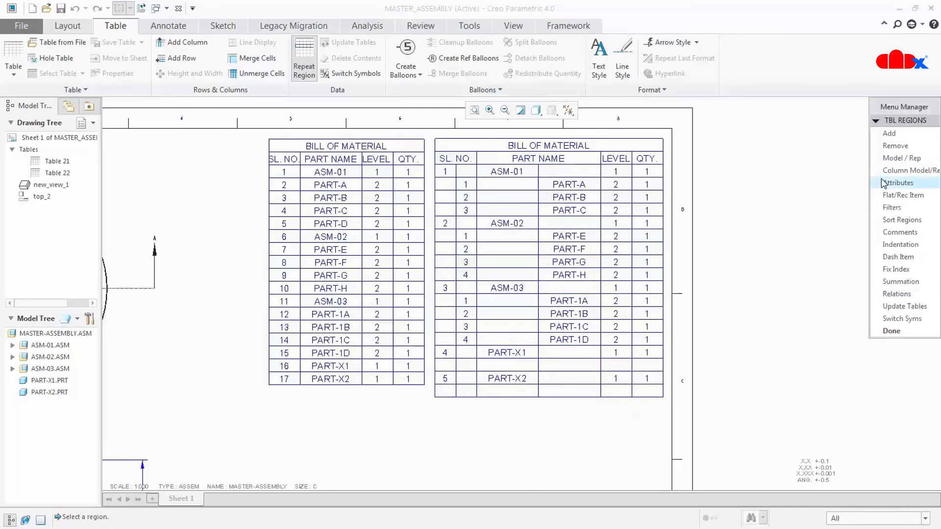
pyautogui.click(535, 174)
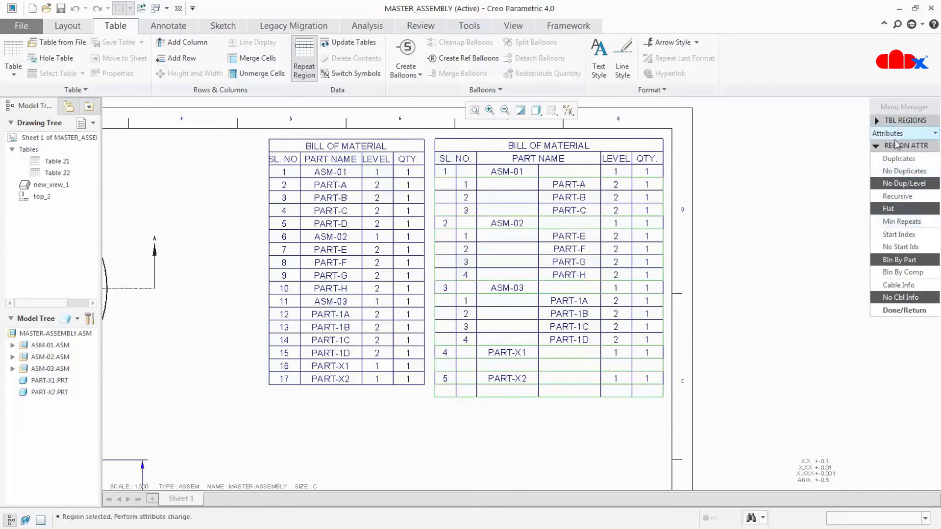
pyautogui.click(889, 223)
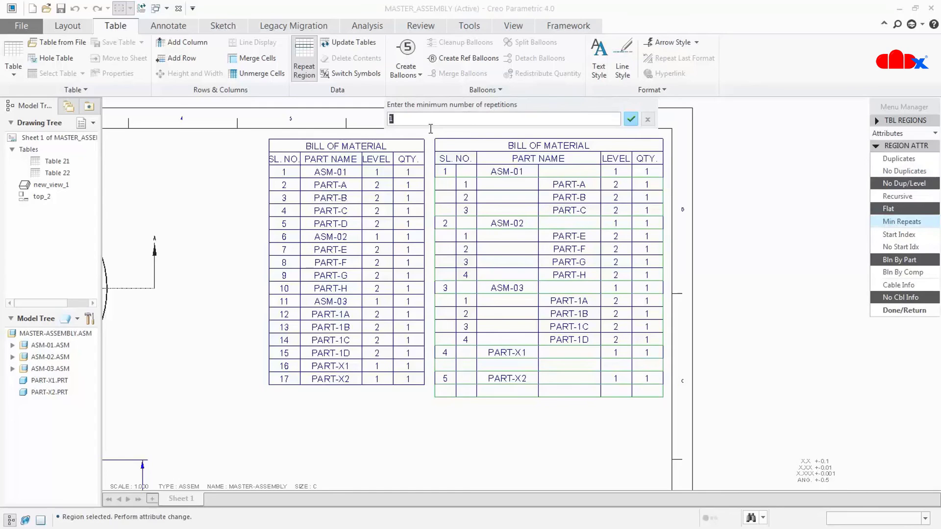
pyautogui.click(631, 119)
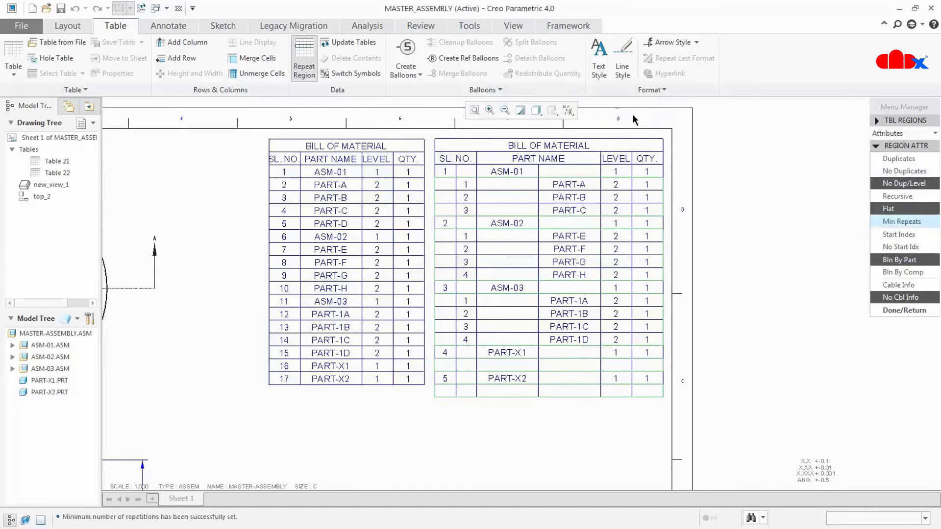
pyautogui.click(890, 310)
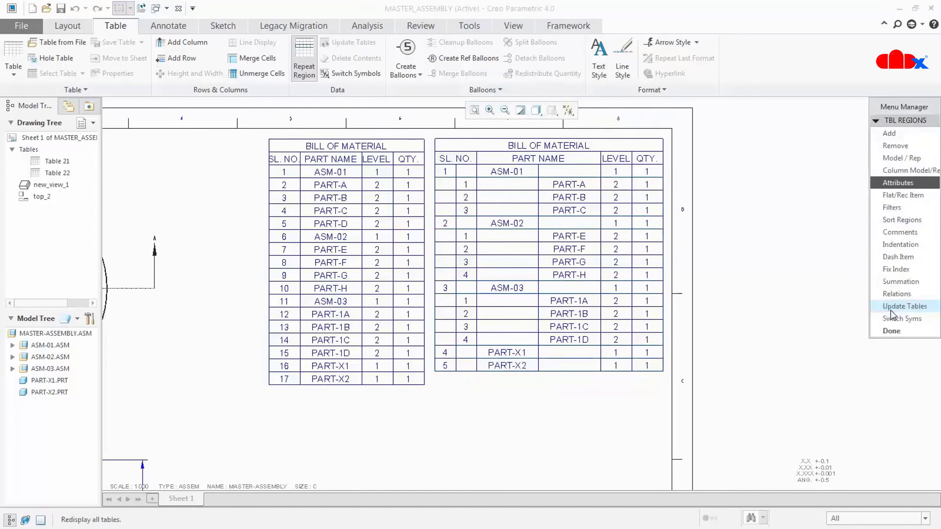
pyautogui.click(892, 330)
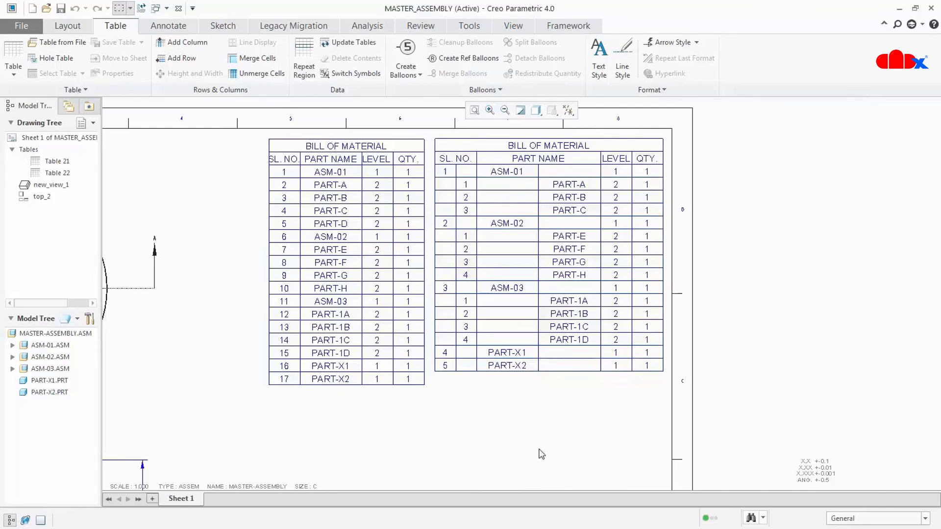